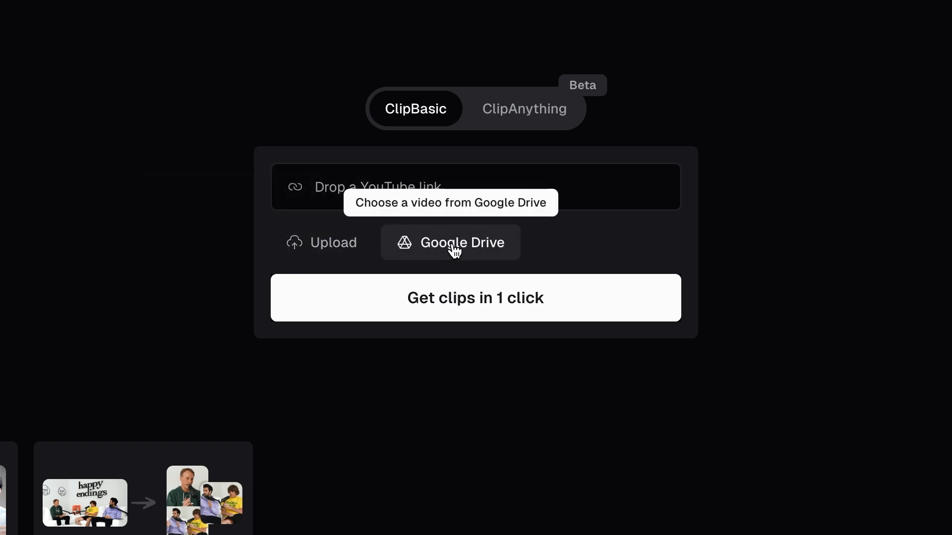
Step: Add the copied YouTube link as the ClipBasic source video and check the account's credit balance
{"action": "mouse_move", "coordinate": [569, 200]}
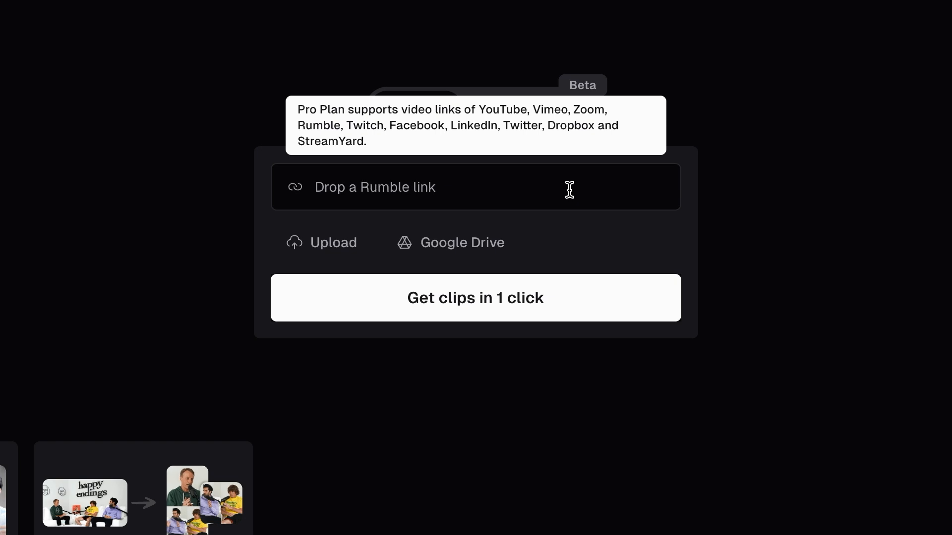
{"action": "key", "text": "super+v"}
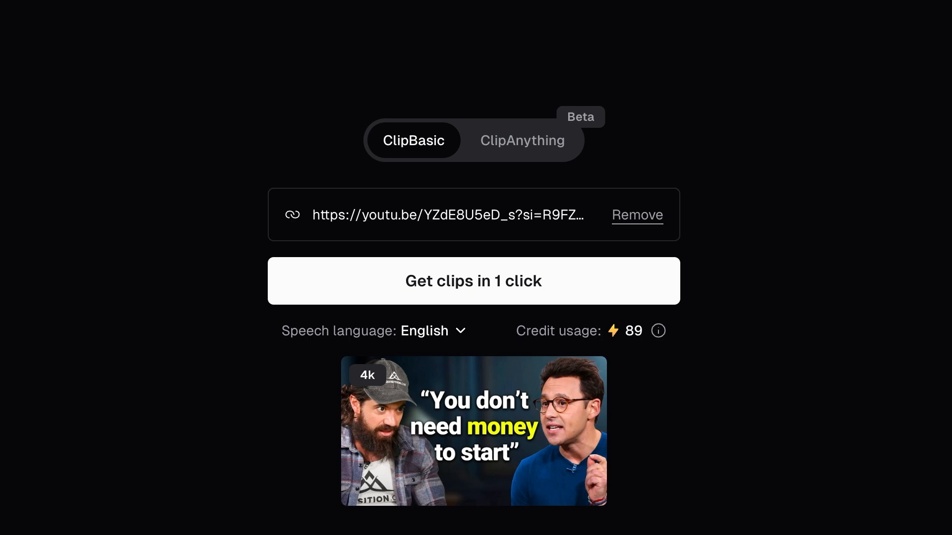
{"action": "scroll", "coordinate": [474, 317], "scroll_direction": "down", "scroll_amount": 4}
{"action": "scroll", "coordinate": [474, 317], "scroll_direction": "up", "scroll_amount": 4}
{"action": "mouse_move", "coordinate": [857, 15]}
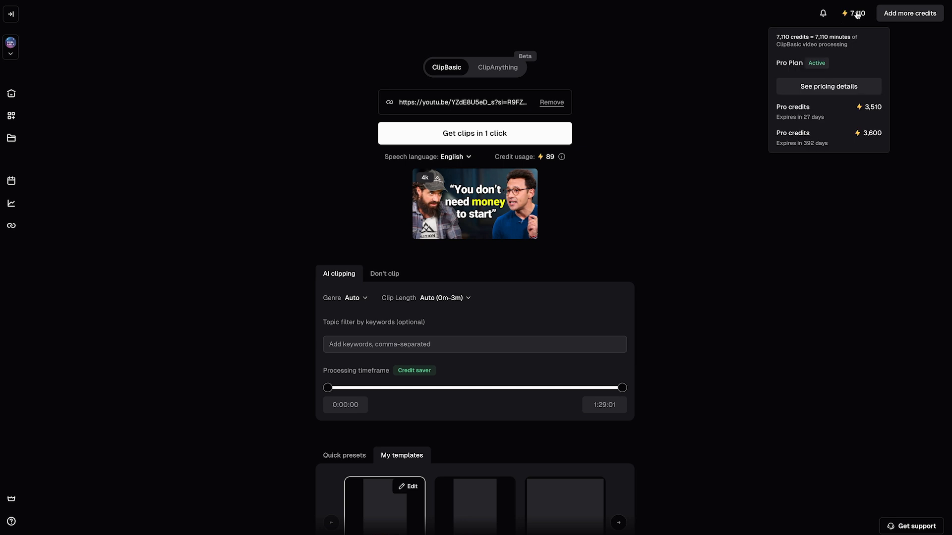
Step: Set the AI clipping genre to Podcast and keep the clip length at Auto (0m-3m)
{"action": "scroll", "coordinate": [603, 151], "scroll_direction": "down", "scroll_amount": 1}
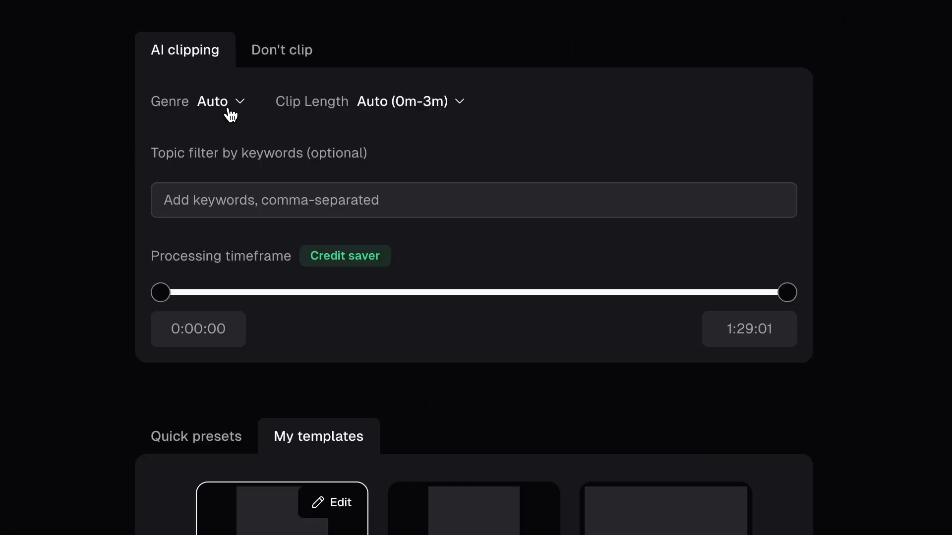
{"action": "left_click", "coordinate": [230, 114]}
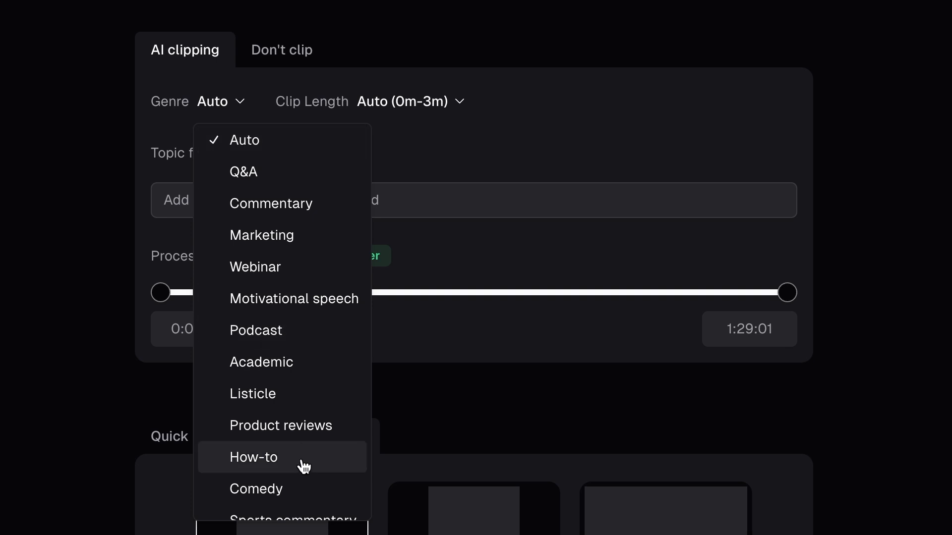
{"action": "scroll", "coordinate": [304, 466], "scroll_direction": "down", "scroll_amount": 3}
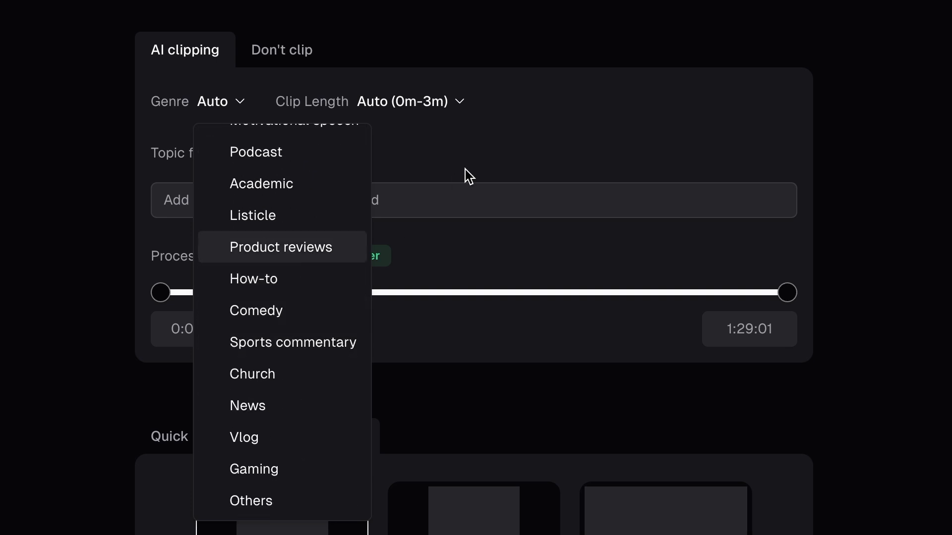
{"action": "left_click", "coordinate": [505, 145]}
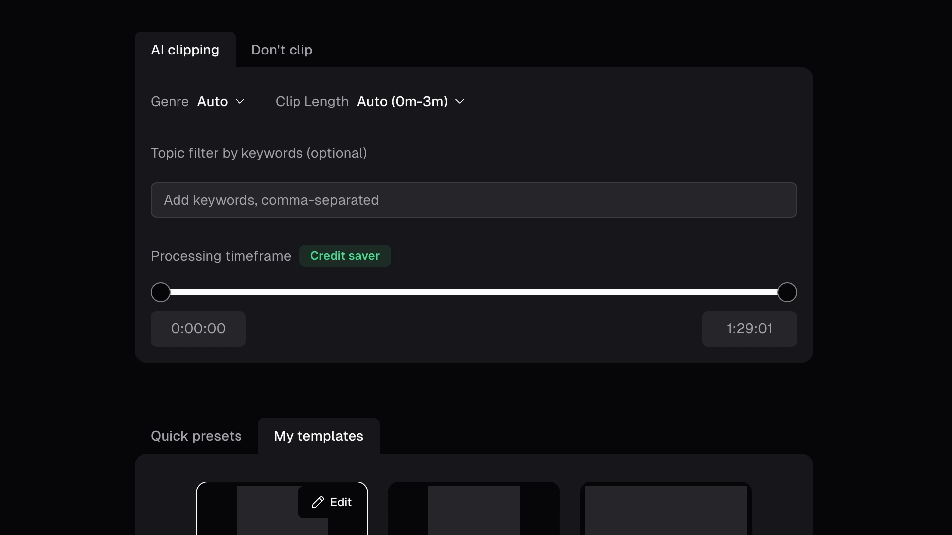
{"action": "left_click", "coordinate": [214, 104]}
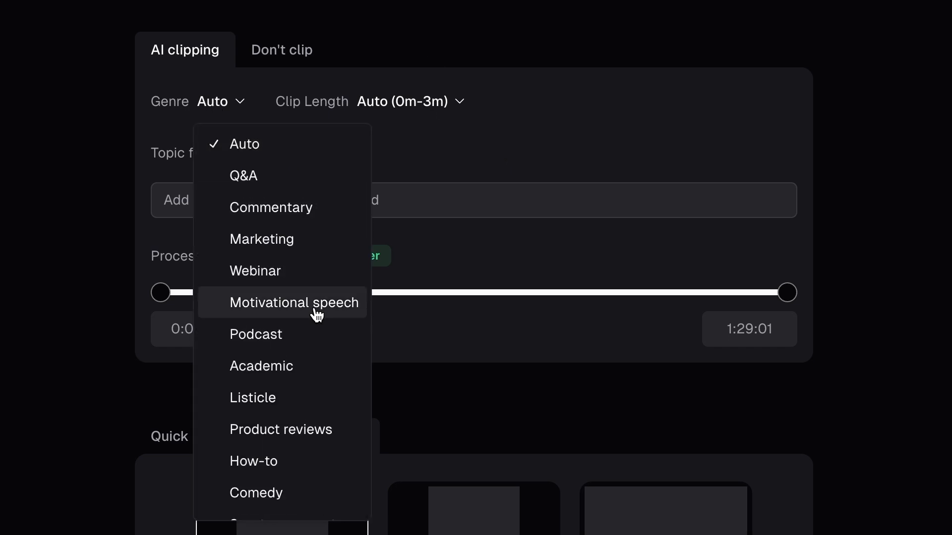
{"action": "left_click", "coordinate": [301, 342]}
{"action": "left_click", "coordinate": [431, 101]}
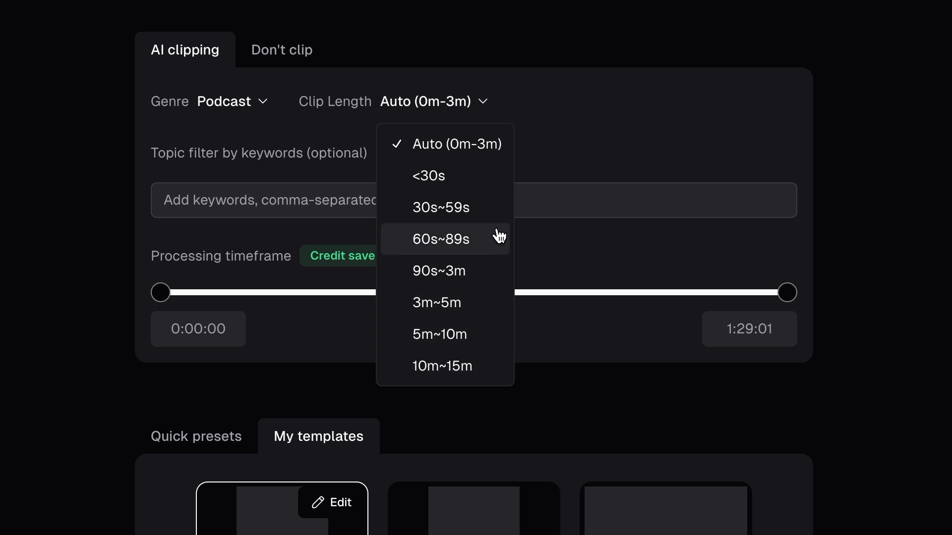
{"action": "left_click", "coordinate": [583, 147]}
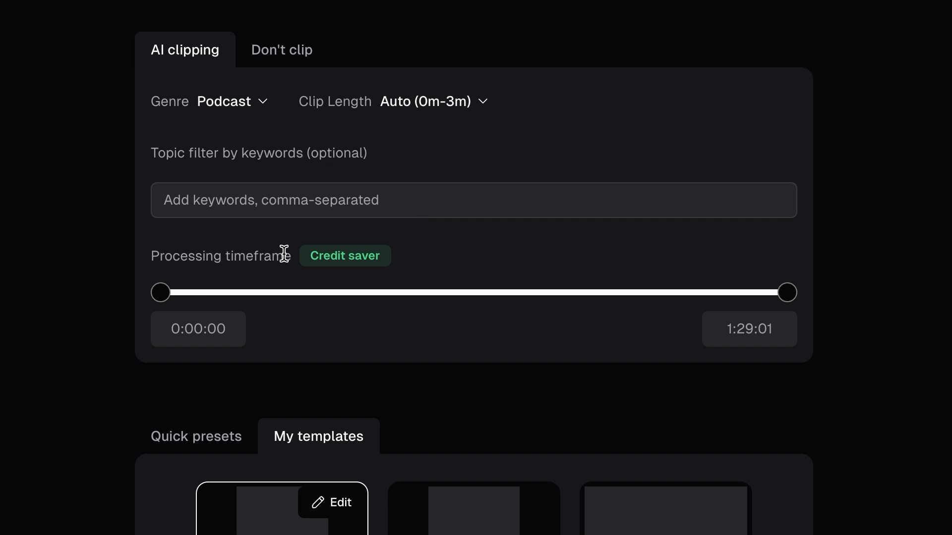
Step: Limit the processing timeframe to 0:21:03 through 0:48:25 and check the credit usage
{"action": "scroll", "coordinate": [485, 270], "scroll_direction": "down", "scroll_amount": 1}
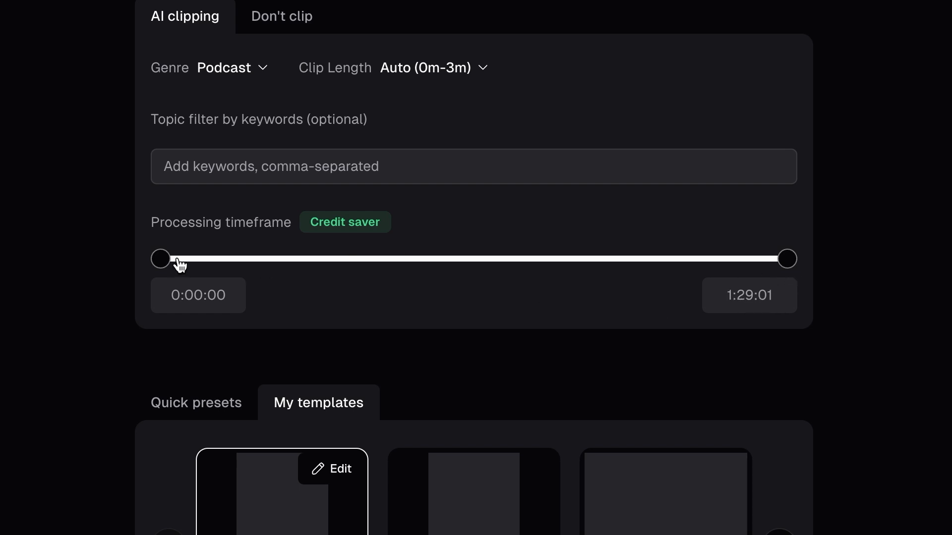
{"action": "left_click_drag", "start_coordinate": [169, 268], "coordinate": [315, 264]}
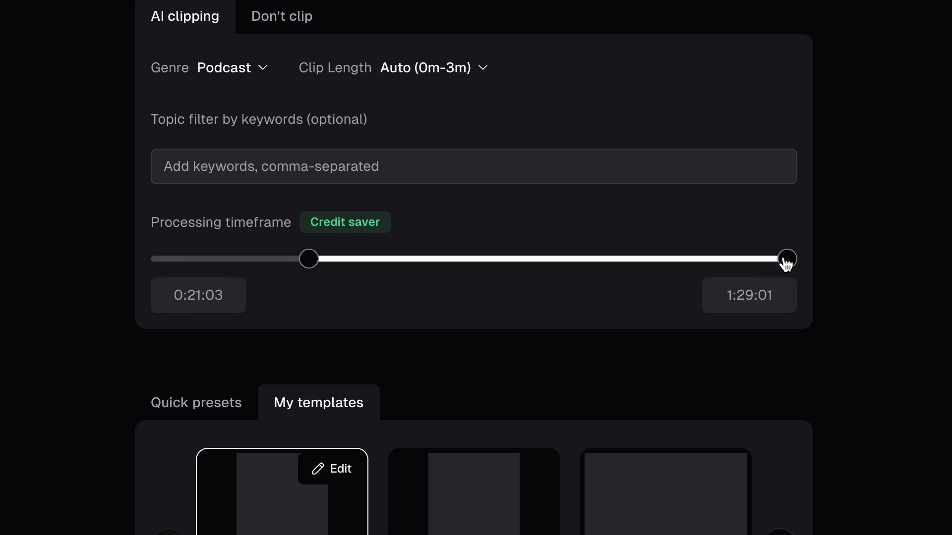
{"action": "left_click_drag", "start_coordinate": [787, 264], "coordinate": [504, 284]}
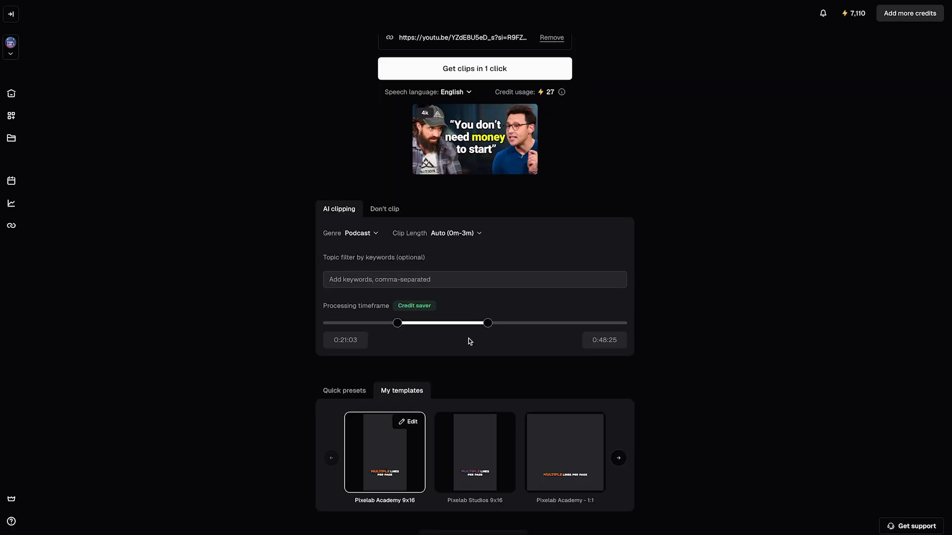
{"action": "scroll", "coordinate": [461, 293], "scroll_direction": "up", "scroll_amount": 1}
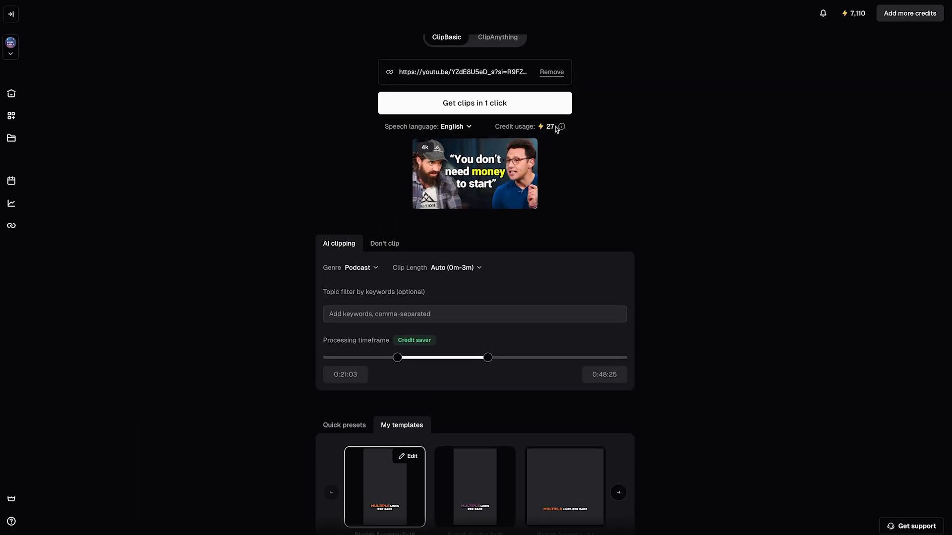
Step: Browse the quick caption presets and inspect the aspect ratio choices
{"action": "left_click", "coordinate": [341, 426]}
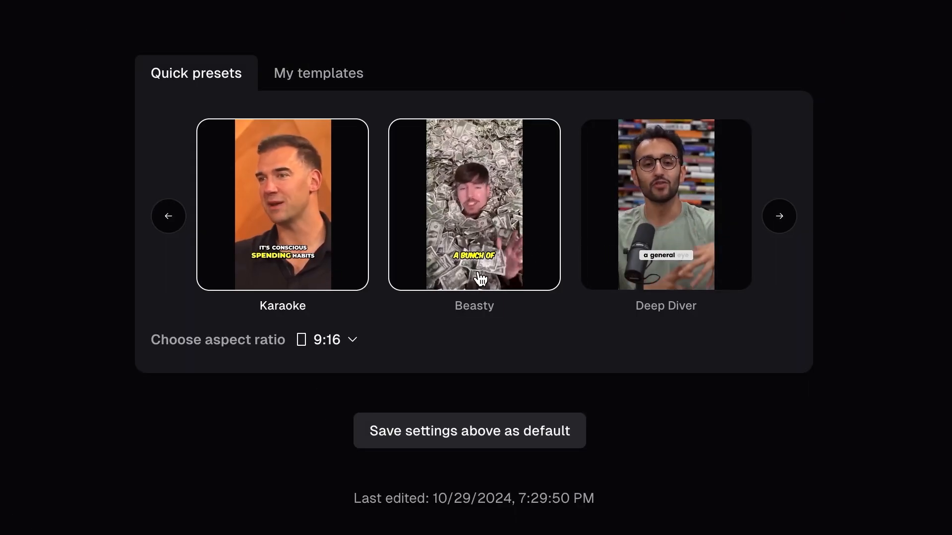
{"action": "left_click", "coordinate": [781, 218]}
{"action": "left_click", "coordinate": [780, 218]}
{"action": "left_click", "coordinate": [780, 217]}
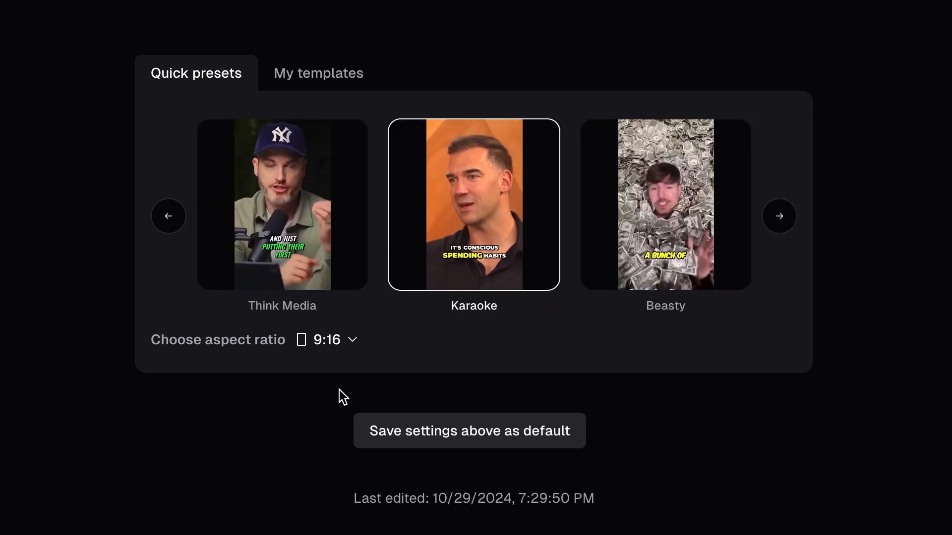
{"action": "left_click", "coordinate": [342, 347]}
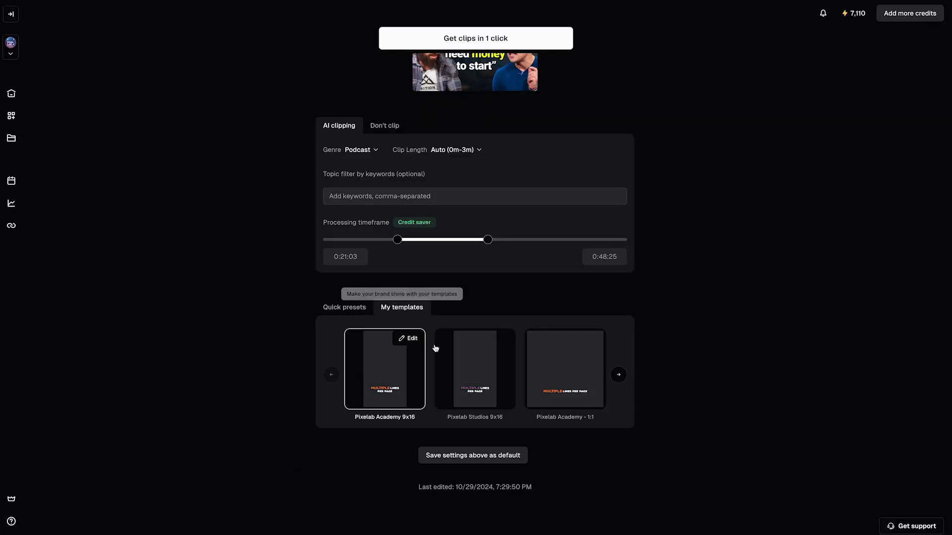
Step: Compare the colours, fonts and layouts of the saved Pixelab templates
{"action": "mouse_move", "coordinate": [360, 396]}
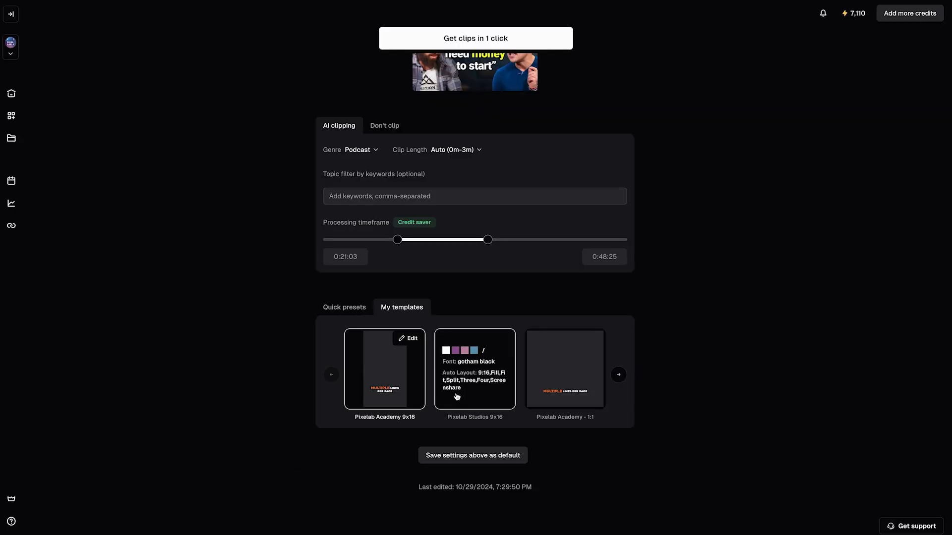
{"action": "left_click", "coordinate": [618, 375]}
{"action": "left_click", "coordinate": [331, 375]}
{"action": "mouse_move", "coordinate": [380, 390]}
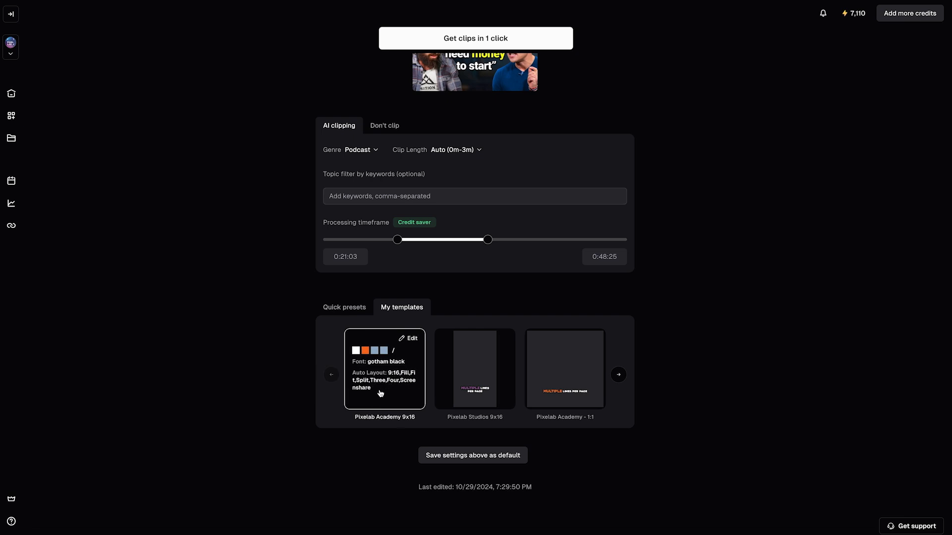
Step: Generate clips from the video with the Pixelab Academy 9x16 template and open the new project
{"action": "scroll", "coordinate": [465, 410], "scroll_direction": "up", "scroll_amount": 3}
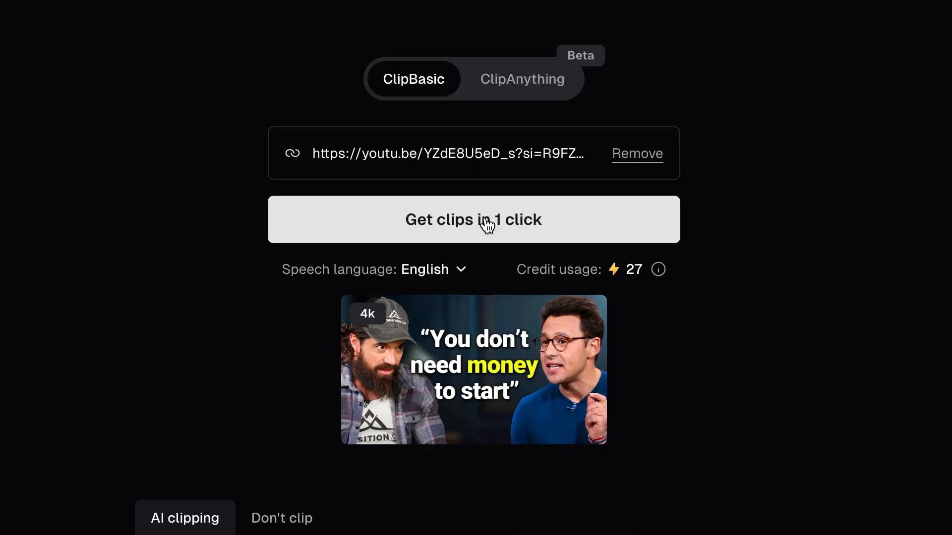
{"action": "left_click", "coordinate": [559, 218]}
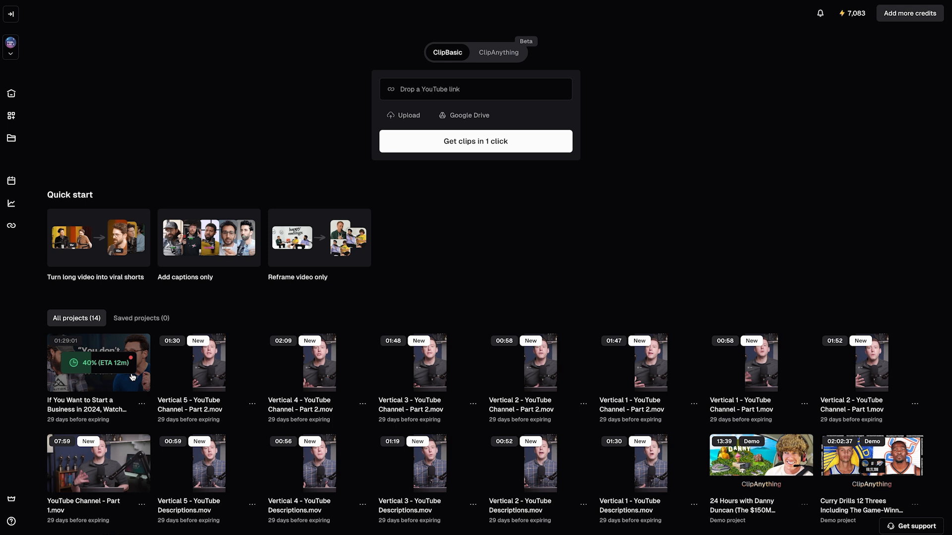
{"action": "left_click", "coordinate": [133, 378]}
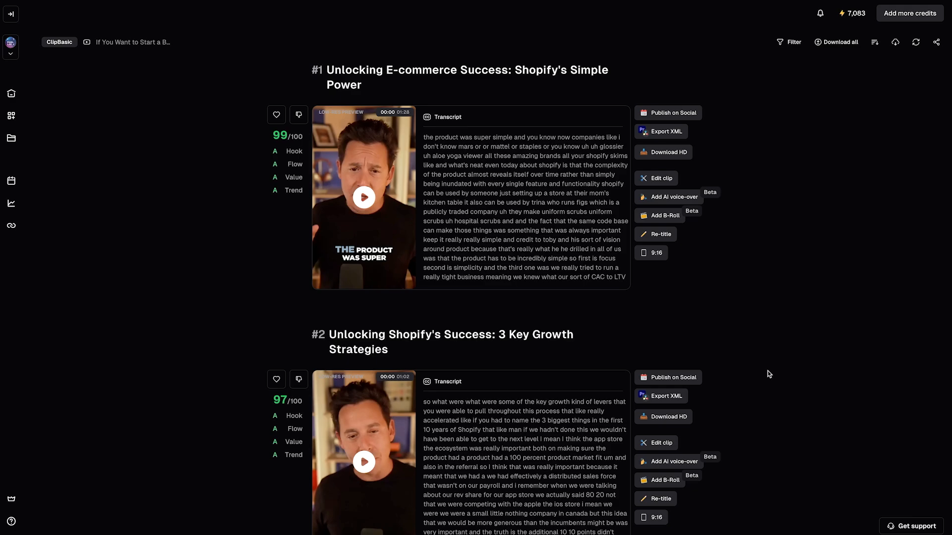
Step: Look through the project's ranked list of generated clips and return to the first one
{"action": "scroll", "coordinate": [768, 371], "scroll_direction": "down", "scroll_amount": 10}
{"action": "scroll", "coordinate": [768, 374], "scroll_direction": "down", "scroll_amount": 20}
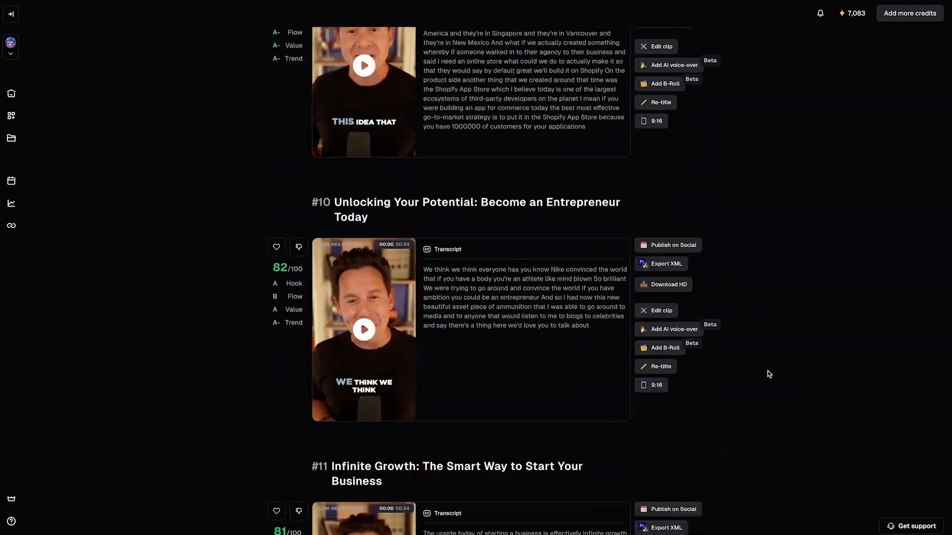
{"action": "scroll", "coordinate": [769, 373], "scroll_direction": "down", "scroll_amount": 20}
{"action": "scroll", "coordinate": [767, 370], "scroll_direction": "down", "scroll_amount": 20}
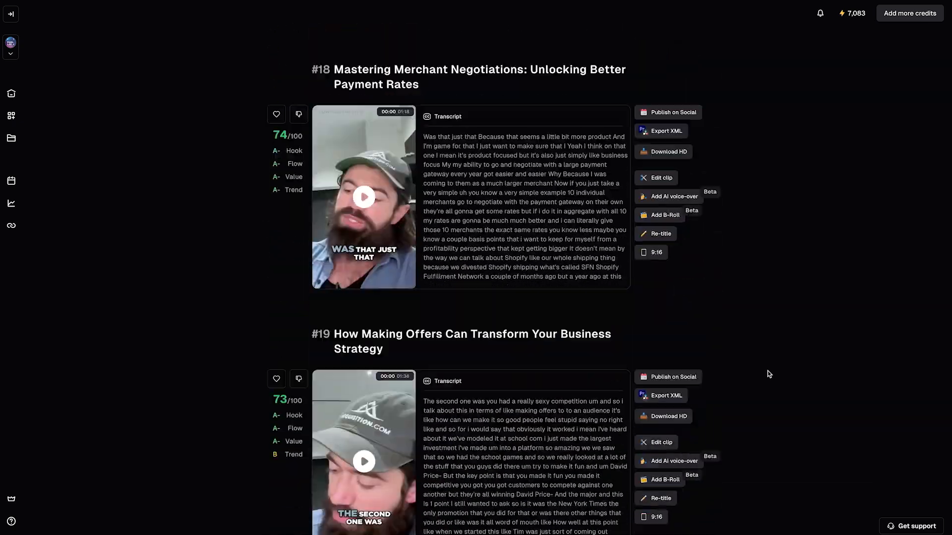
{"action": "scroll", "coordinate": [767, 373], "scroll_direction": "up", "scroll_amount": 20}
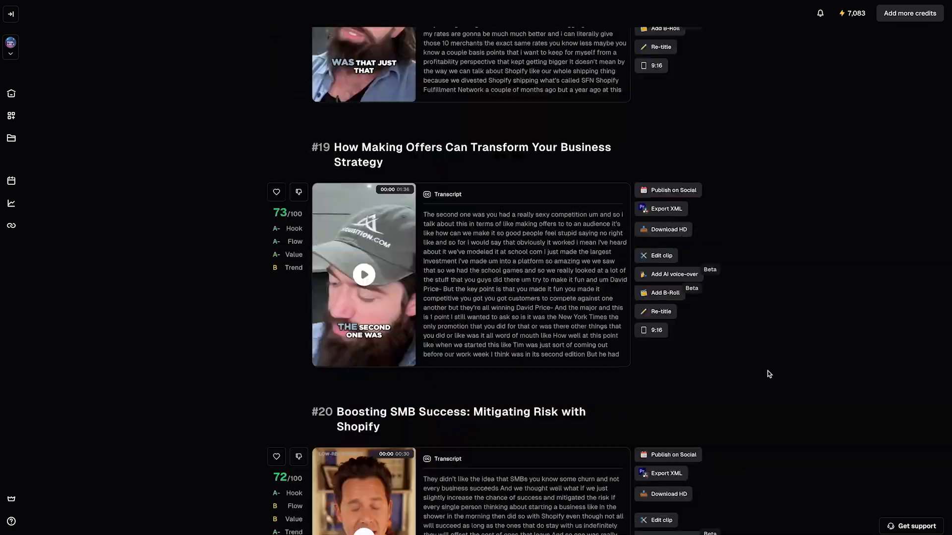
{"action": "scroll", "coordinate": [768, 374], "scroll_direction": "up", "scroll_amount": 20}
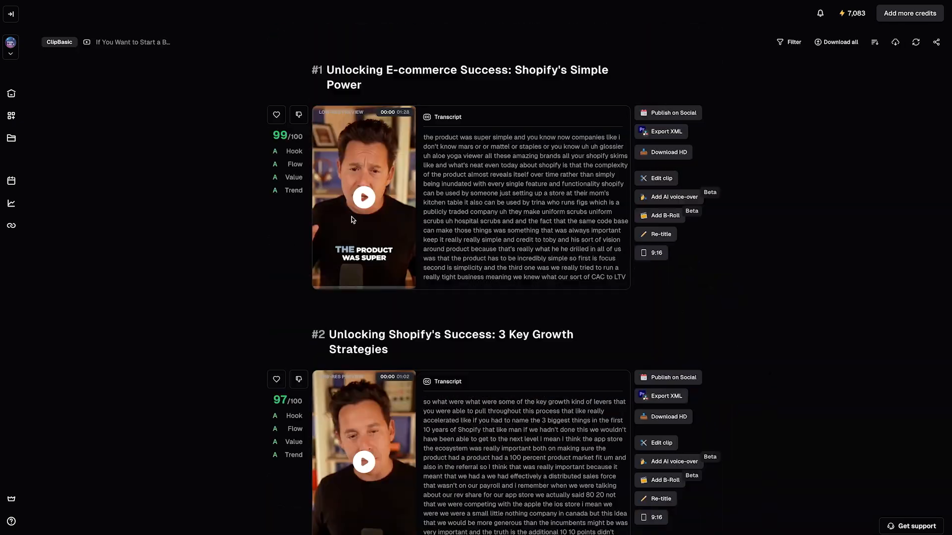
Step: Examine the virality score explanation of the first clip and compare scores across the other clips
{"action": "mouse_move", "coordinate": [281, 137]}
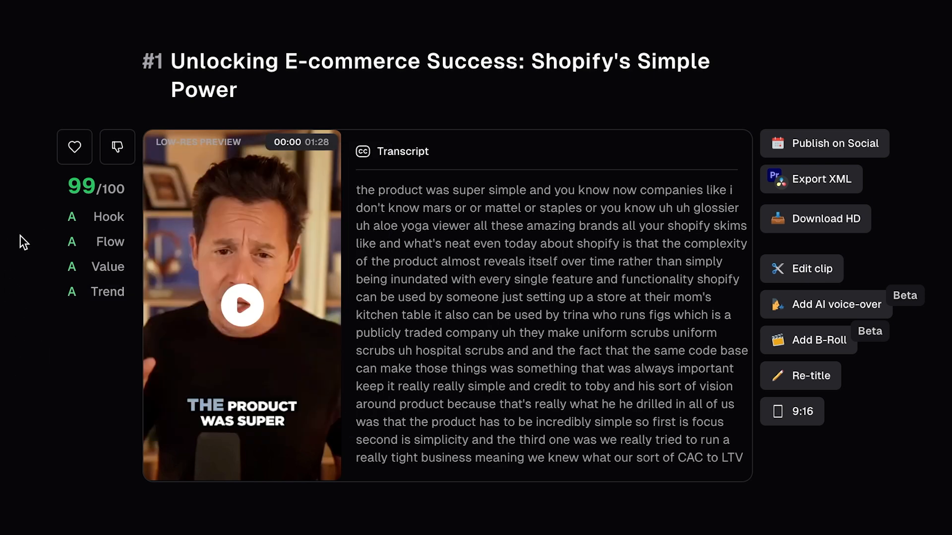
{"action": "scroll", "coordinate": [240, 210], "scroll_direction": "down", "scroll_amount": 1}
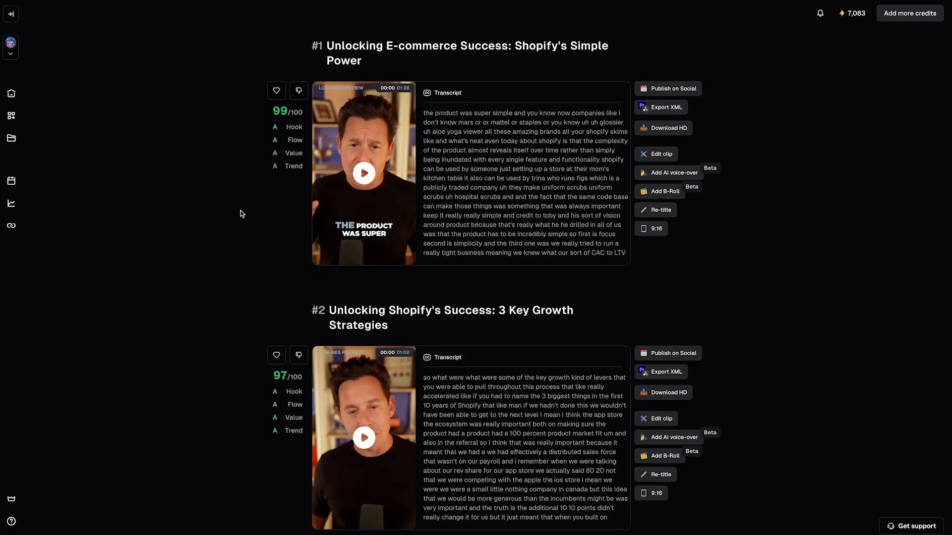
{"action": "scroll", "coordinate": [240, 210], "scroll_direction": "down", "scroll_amount": 15}
{"action": "scroll", "coordinate": [240, 214], "scroll_direction": "up", "scroll_amount": 16}
{"action": "mouse_move", "coordinate": [285, 142]}
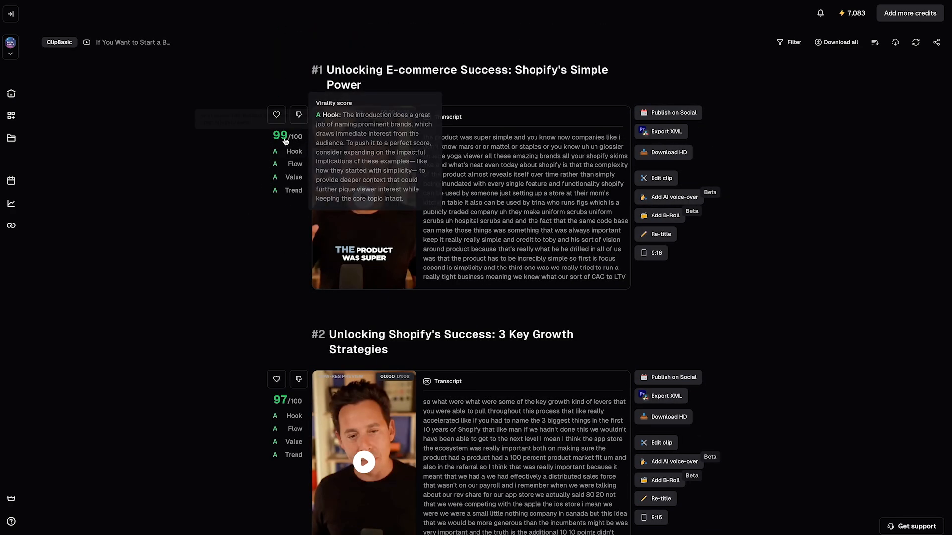
{"action": "scroll", "coordinate": [257, 217], "scroll_direction": "down", "scroll_amount": 7}
{"action": "scroll", "coordinate": [242, 254], "scroll_direction": "down", "scroll_amount": 10}
{"action": "scroll", "coordinate": [242, 255], "scroll_direction": "down", "scroll_amount": 5}
{"action": "scroll", "coordinate": [242, 255], "scroll_direction": "up", "scroll_amount": 20}
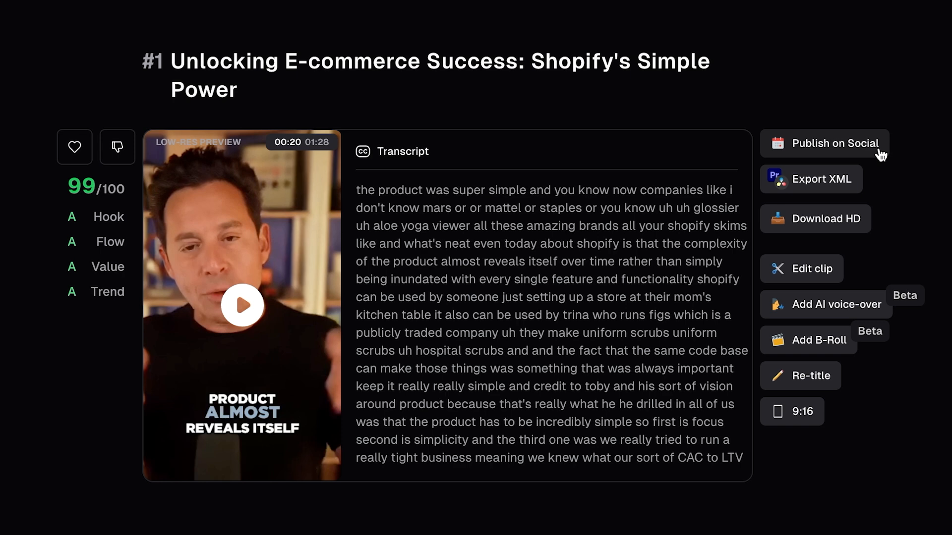
Step: Open the clip "Unlocking E-commerce Success: Shopify's Simple Power" for editing and review its transcript
{"action": "mouse_move", "coordinate": [854, 187]}
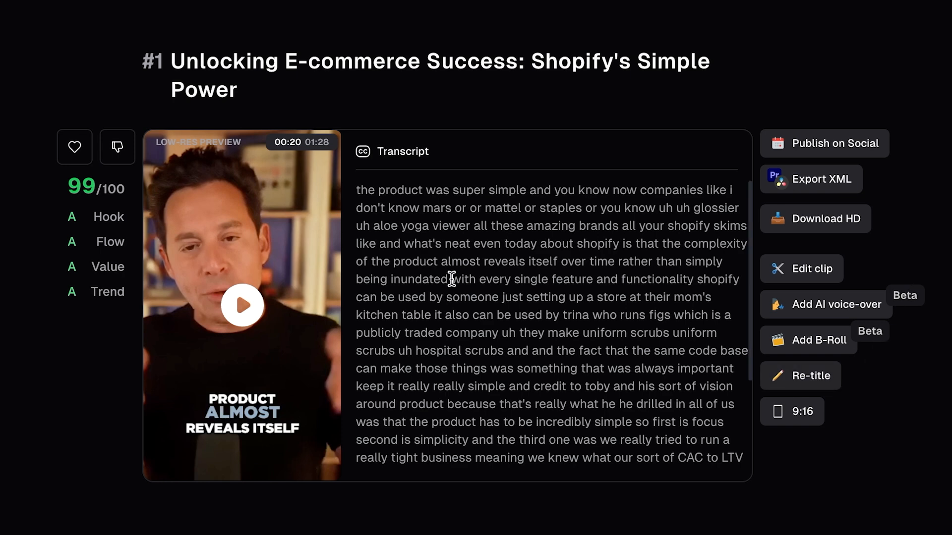
{"action": "left_click", "coordinate": [799, 276]}
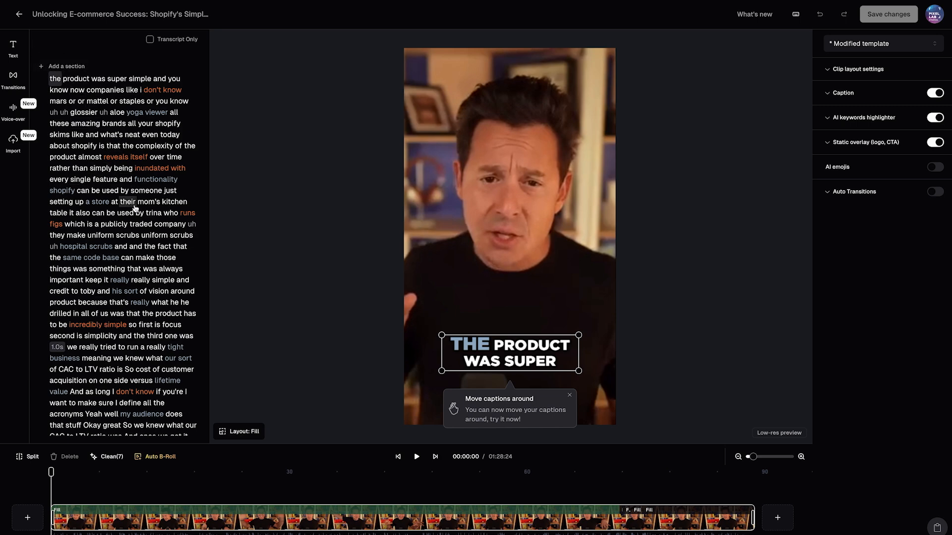
{"action": "scroll", "coordinate": [122, 233], "scroll_direction": "down", "scroll_amount": 3}
{"action": "scroll", "coordinate": [128, 218], "scroll_direction": "up", "scroll_amount": 3}
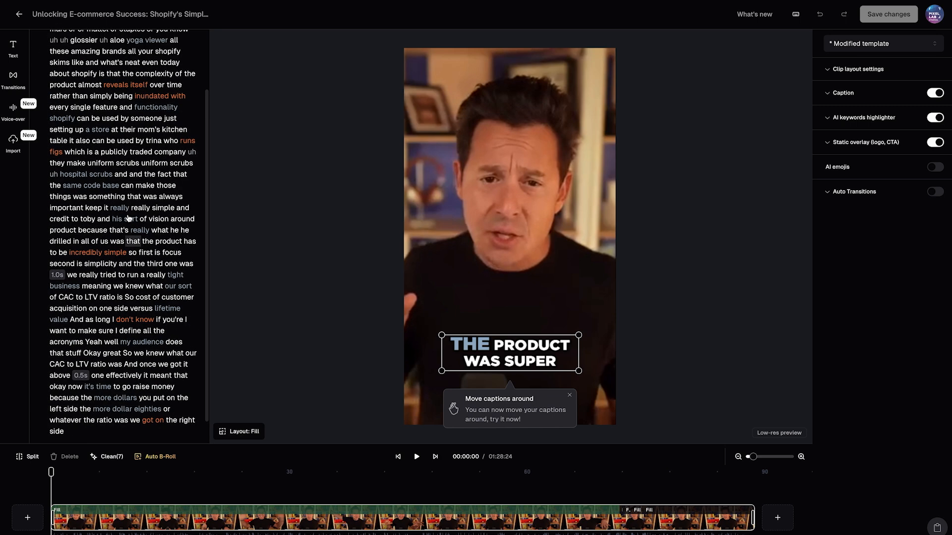
Step: Jump to words in the transcript and open the correction field for "and" after "skims like"
{"action": "left_click", "coordinate": [132, 147]}
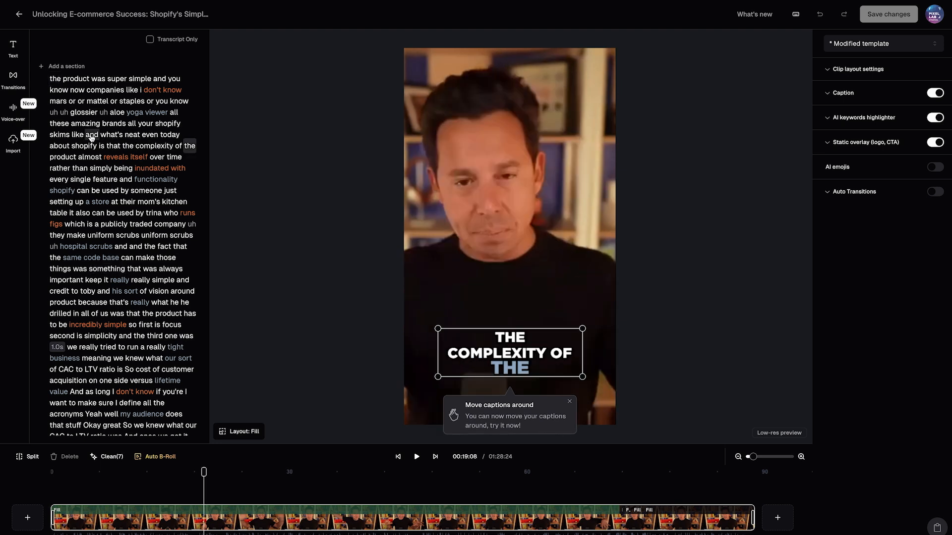
{"action": "double_click", "coordinate": [91, 135]}
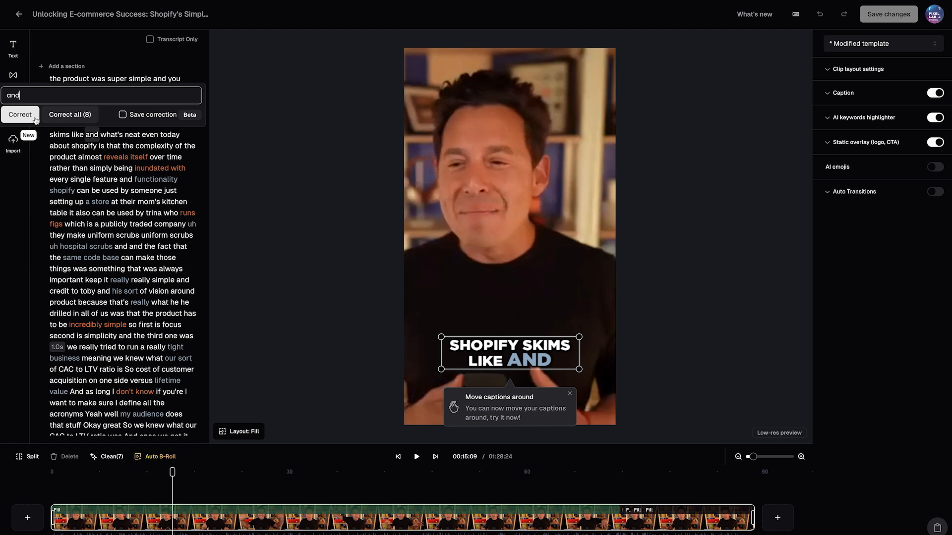
{"action": "left_click", "coordinate": [232, 125]}
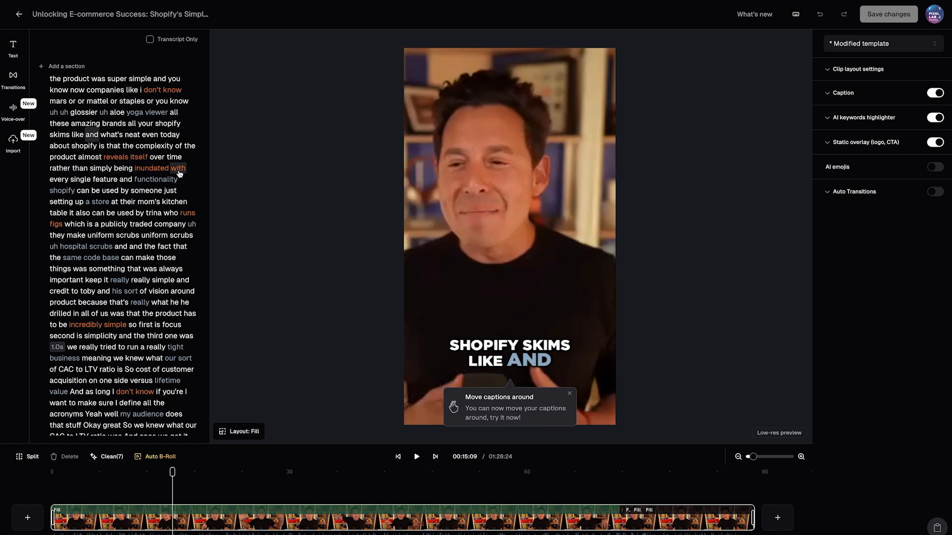
Step: Highlight the transcript words "mom's kitchen" with Highlight color 1
{"action": "scroll", "coordinate": [126, 292], "scroll_direction": "down", "scroll_amount": 3}
{"action": "scroll", "coordinate": [126, 292], "scroll_direction": "up", "scroll_amount": 3}
{"action": "left_click_drag", "start_coordinate": [152, 205], "coordinate": [185, 204]}
{"action": "mouse_move", "coordinate": [177, 135]}
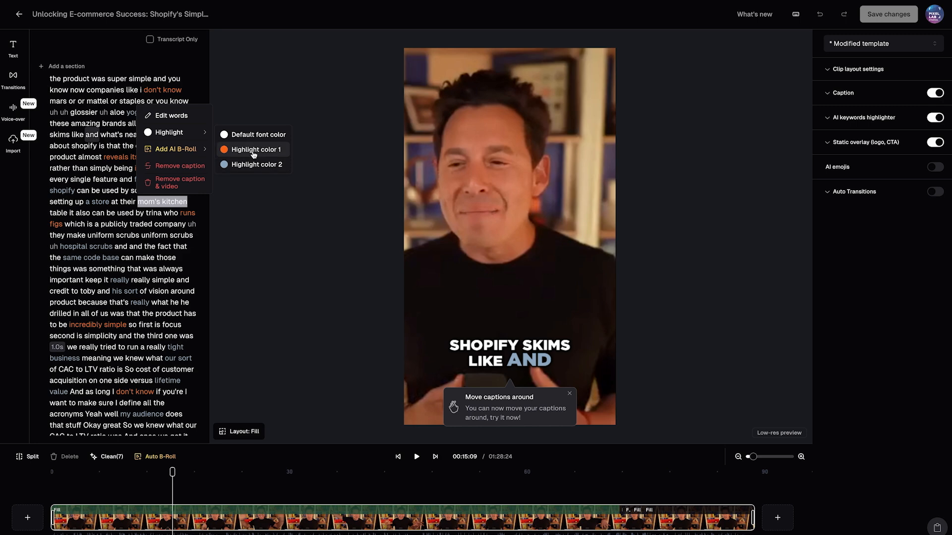
{"action": "left_click", "coordinate": [248, 150]}
Step: Look at the editing options for the word "uniform" in the transcript and go to the phrase "and the fact that"
{"action": "left_click", "coordinate": [99, 213]}
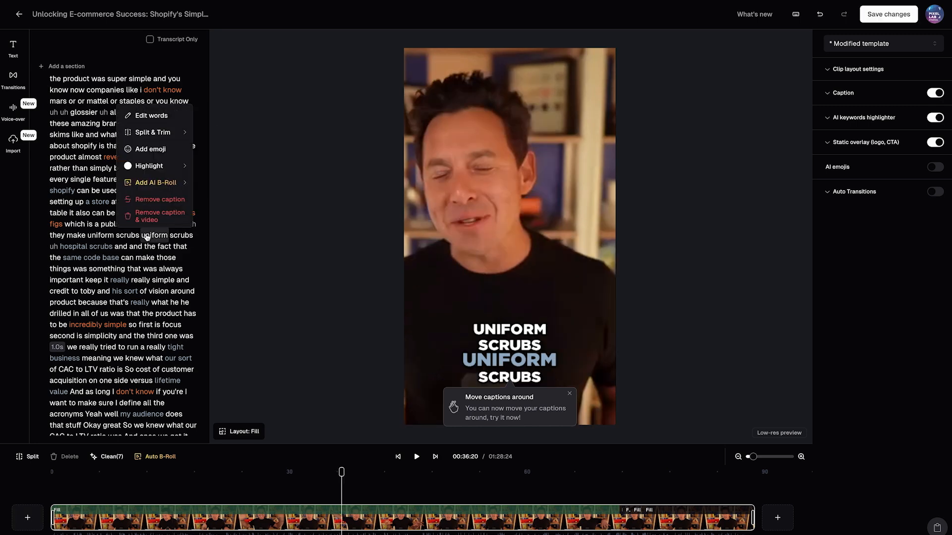
{"action": "left_click", "coordinate": [102, 213]}
{"action": "left_click", "coordinate": [149, 205]}
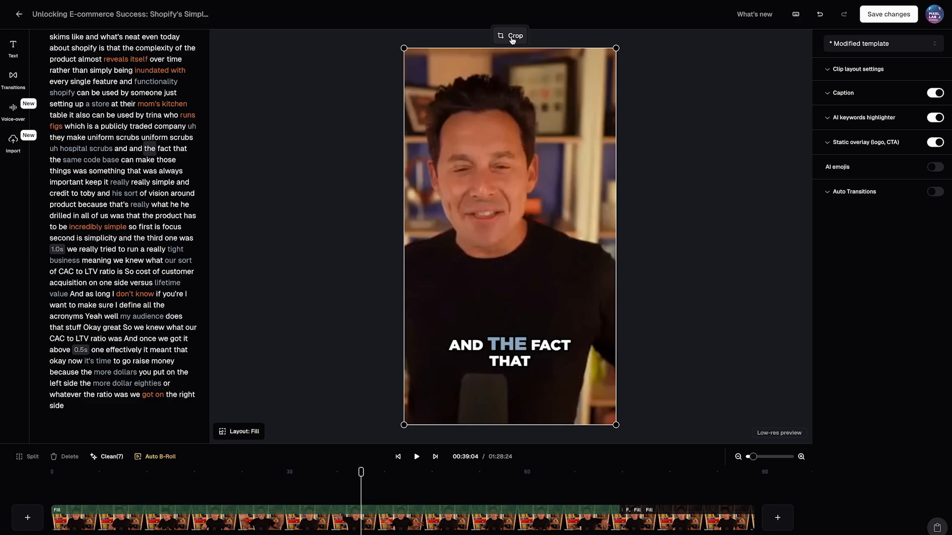
Step: Shift the video crop so the speaker is centred, and move the caption up to just below his chin
{"action": "left_click", "coordinate": [513, 39]}
{"action": "left_click_drag", "start_coordinate": [486, 258], "coordinate": [479, 262]}
{"action": "left_click", "coordinate": [609, 384]}
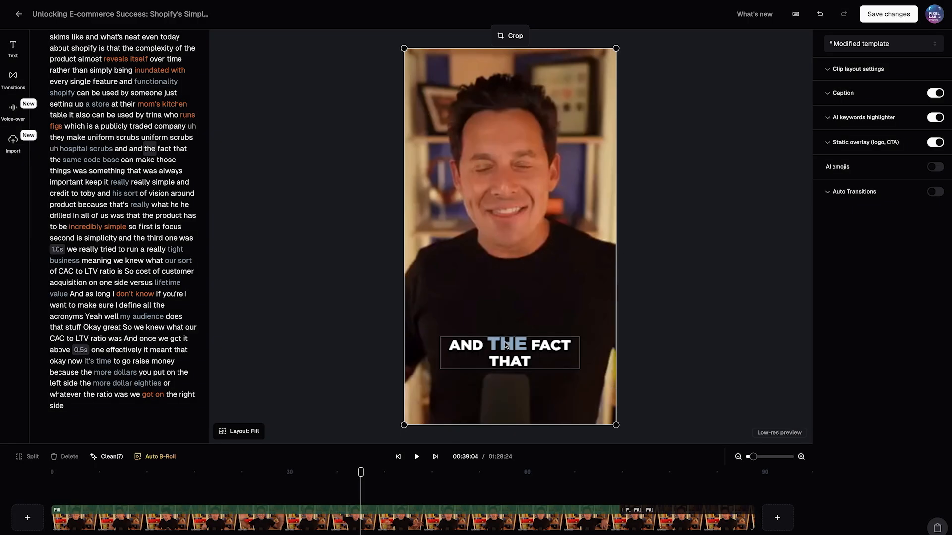
{"action": "left_click", "coordinate": [502, 365]}
{"action": "left_click_drag", "start_coordinate": [502, 362], "coordinate": [503, 303]}
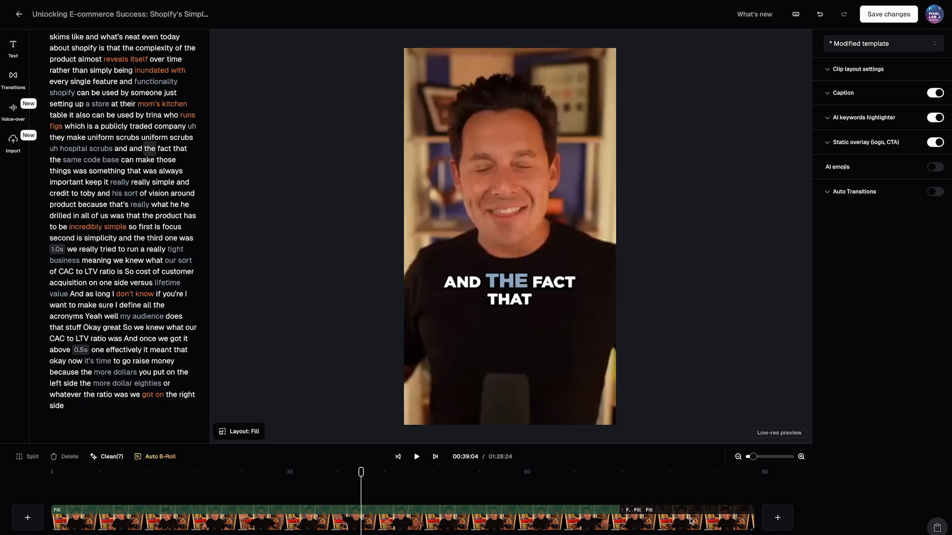
Step: Try the Split, Three and Four screen layouts on the clip and return to Fill
{"action": "left_click", "coordinate": [241, 431]}
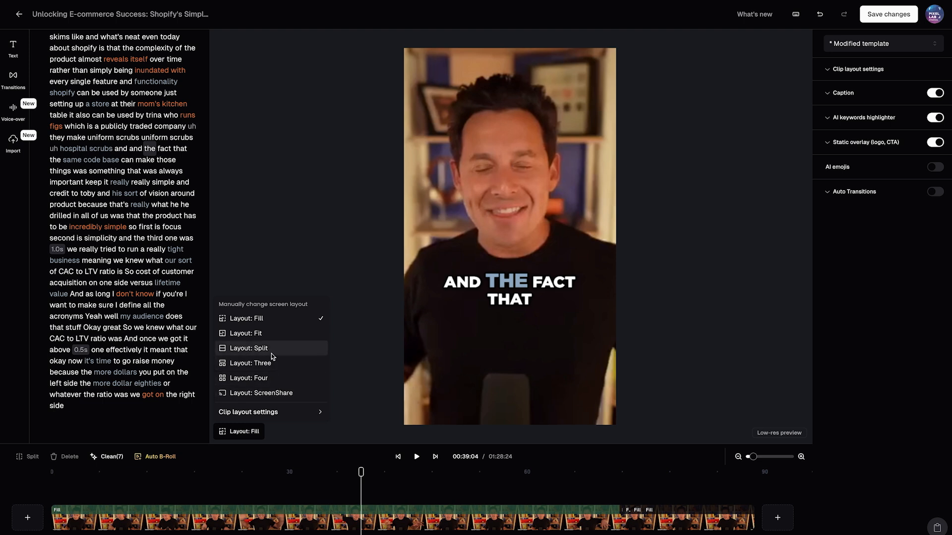
{"action": "left_click", "coordinate": [283, 352]}
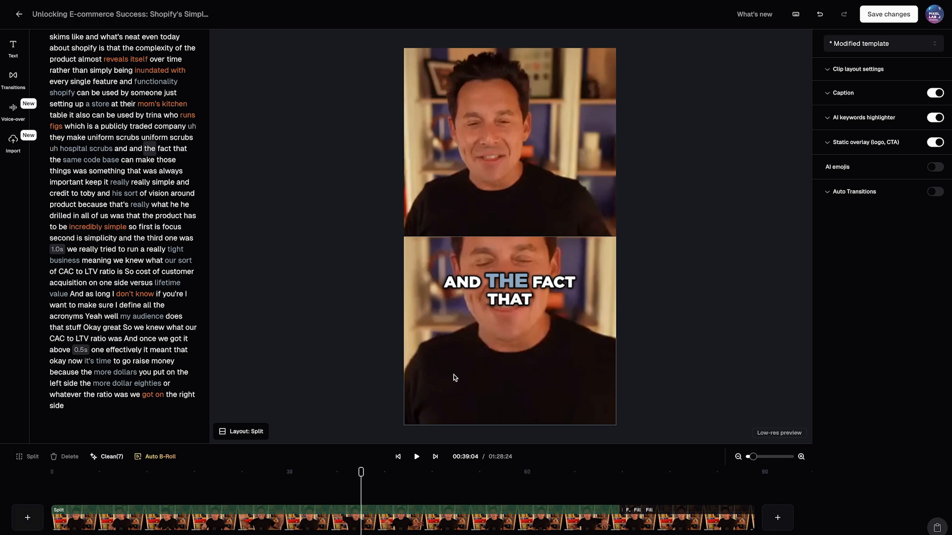
{"action": "left_click", "coordinate": [255, 432]}
{"action": "left_click", "coordinate": [271, 363]}
{"action": "left_click", "coordinate": [247, 435]}
{"action": "left_click", "coordinate": [270, 378]}
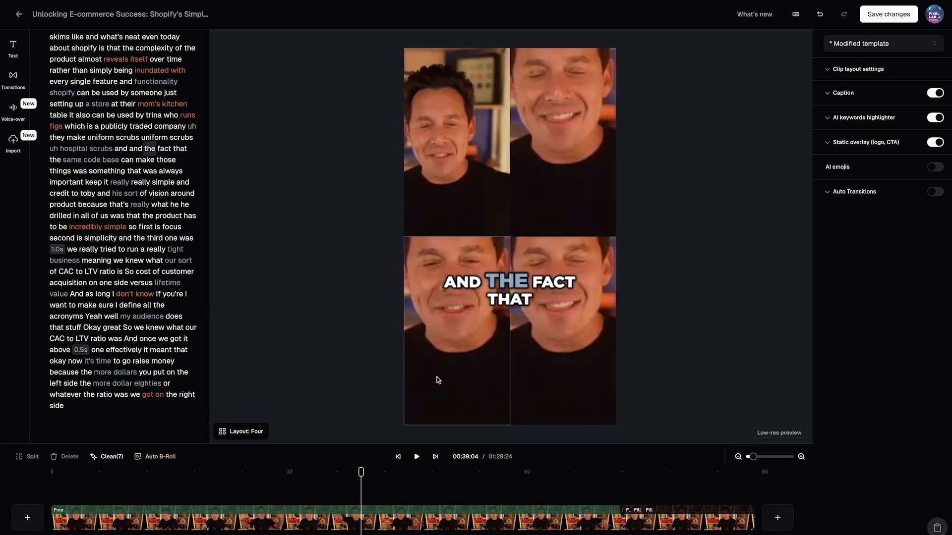
{"action": "left_click", "coordinate": [248, 432]}
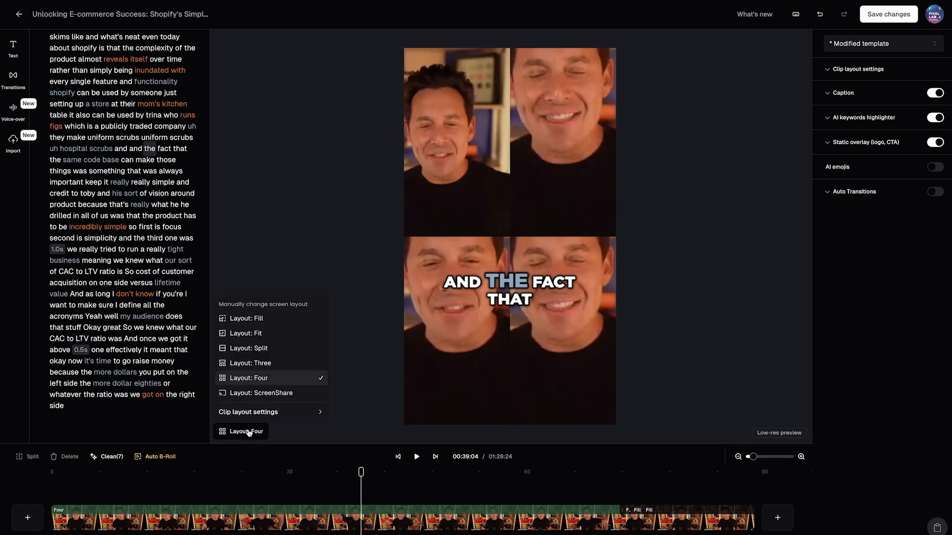
{"action": "left_click", "coordinate": [273, 319]}
Step: Try the Fit screen layout on the clip and switch back to Fill
{"action": "left_click", "coordinate": [242, 432]}
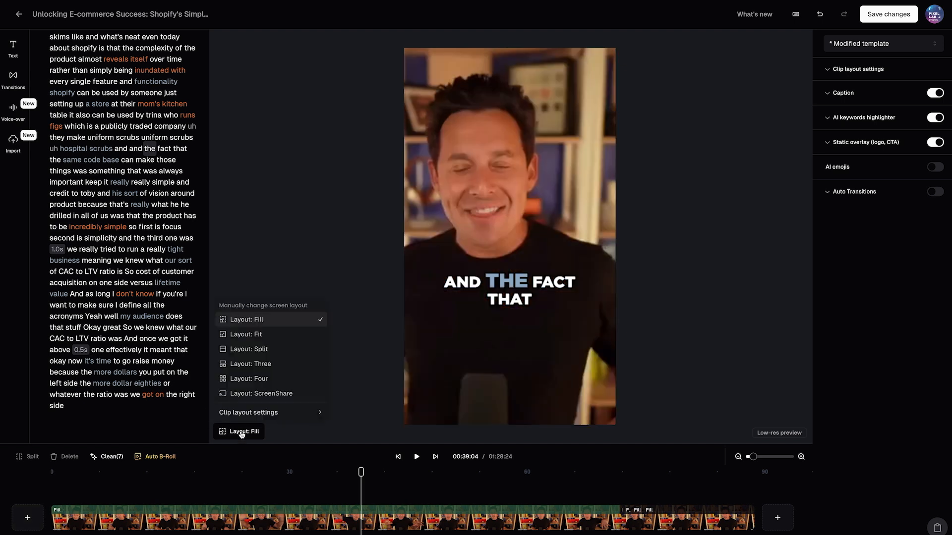
{"action": "left_click", "coordinate": [260, 336]}
{"action": "left_click", "coordinate": [247, 432]}
{"action": "left_click", "coordinate": [260, 320]}
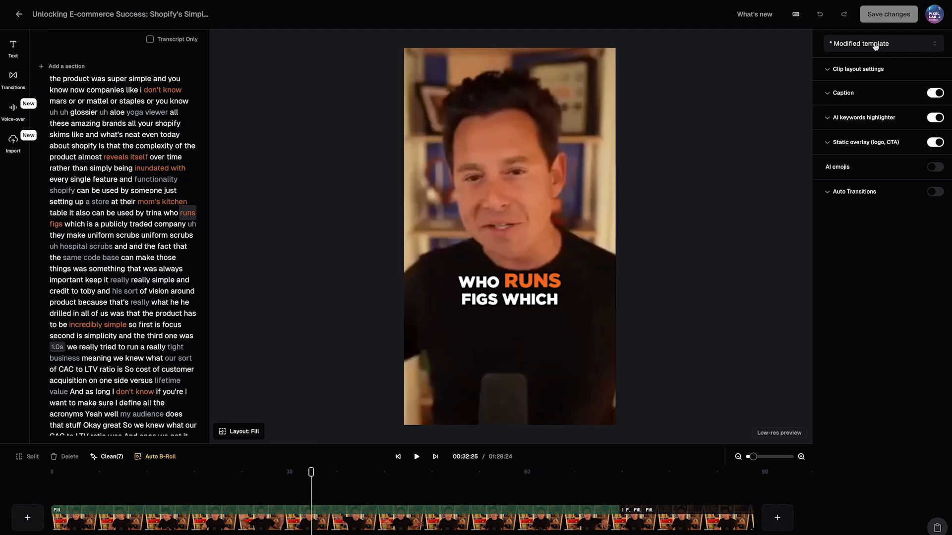
Step: Check the saved templates and set the Fit layout crop aspect ratio to Original Ratio
{"action": "left_click", "coordinate": [875, 45]}
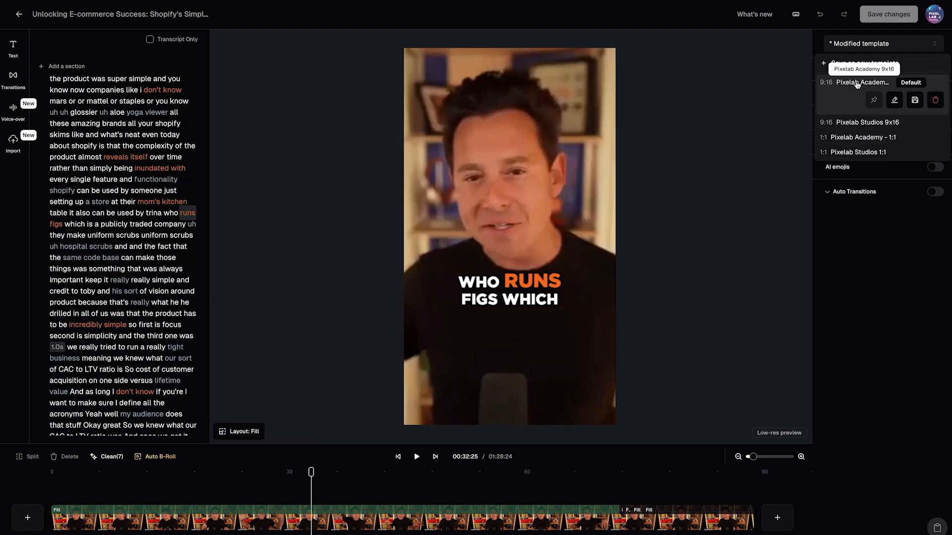
{"action": "left_click", "coordinate": [875, 280]}
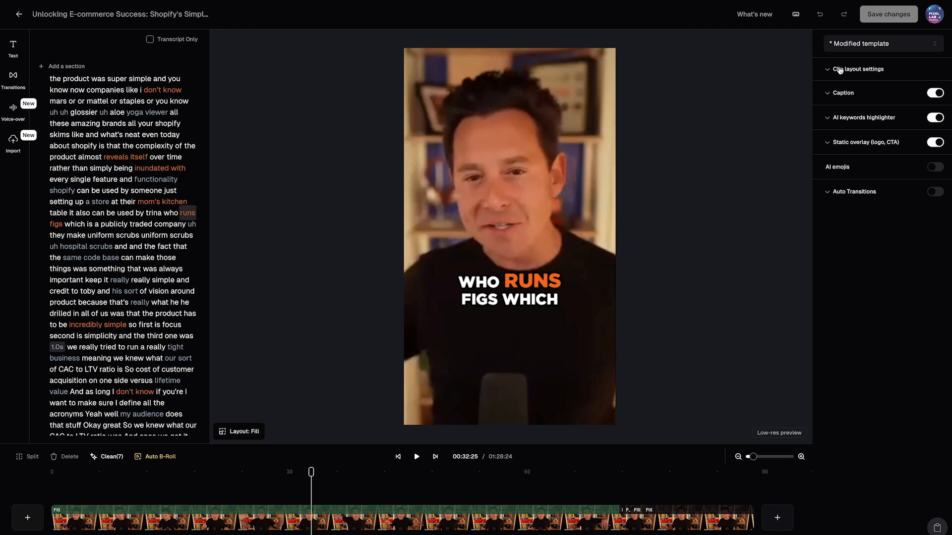
{"action": "left_click", "coordinate": [838, 70]}
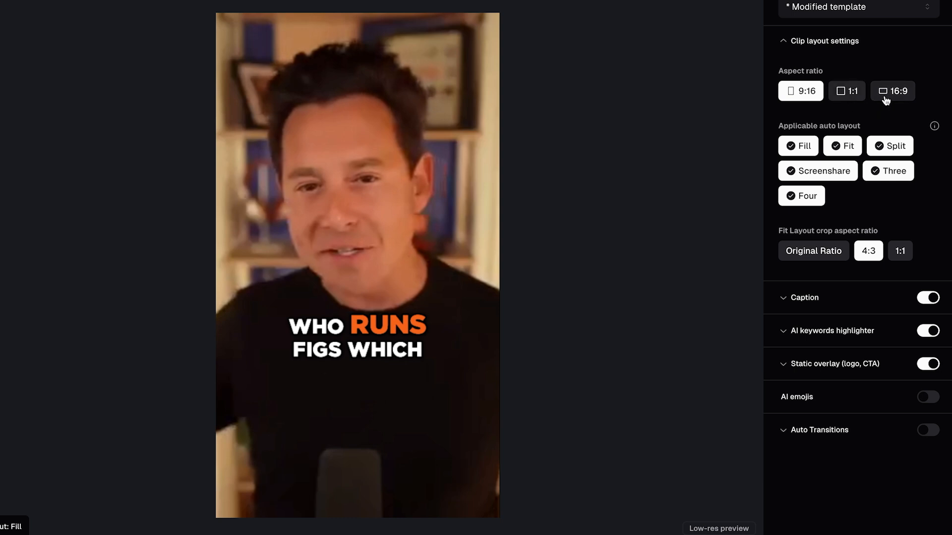
{"action": "mouse_move", "coordinate": [874, 143]}
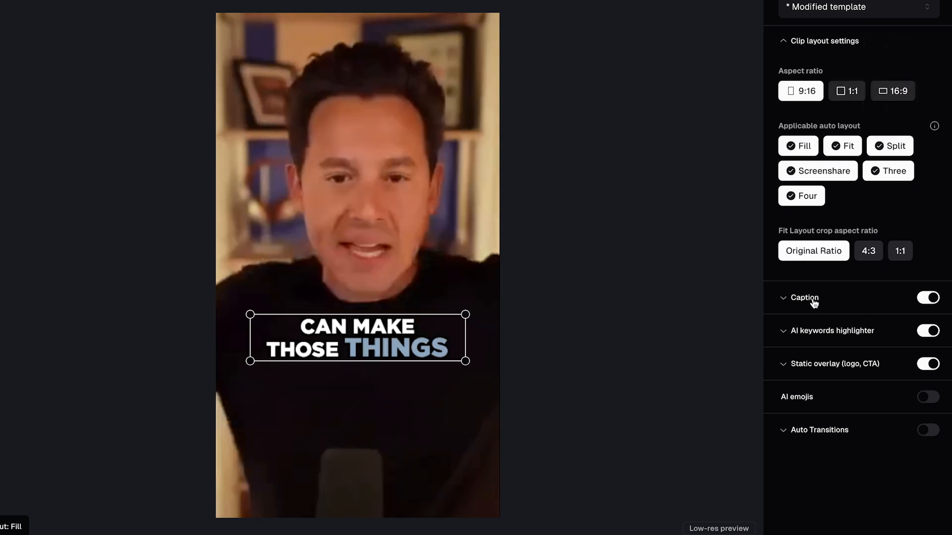
Step: Browse the caption presets and try one caption line per page before going back to three
{"action": "left_click", "coordinate": [810, 299]}
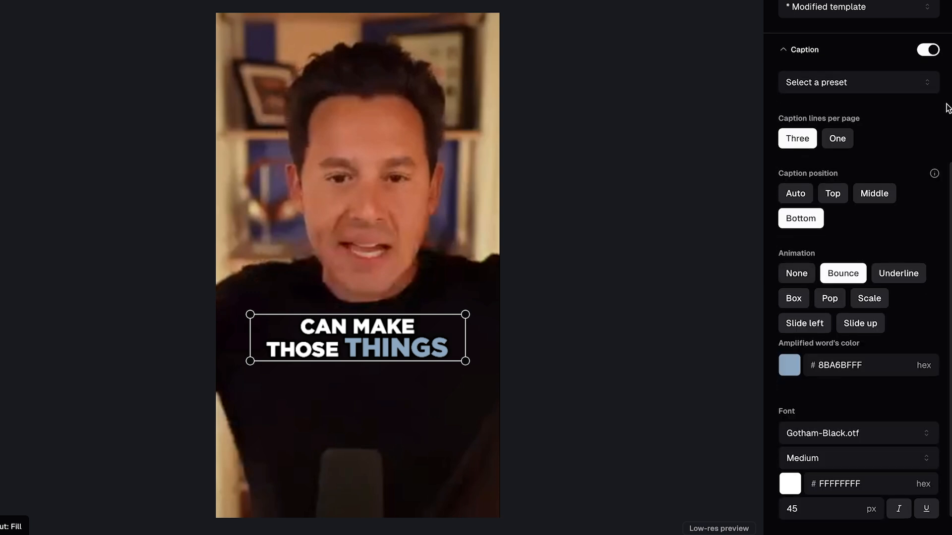
{"action": "left_click", "coordinate": [860, 84]}
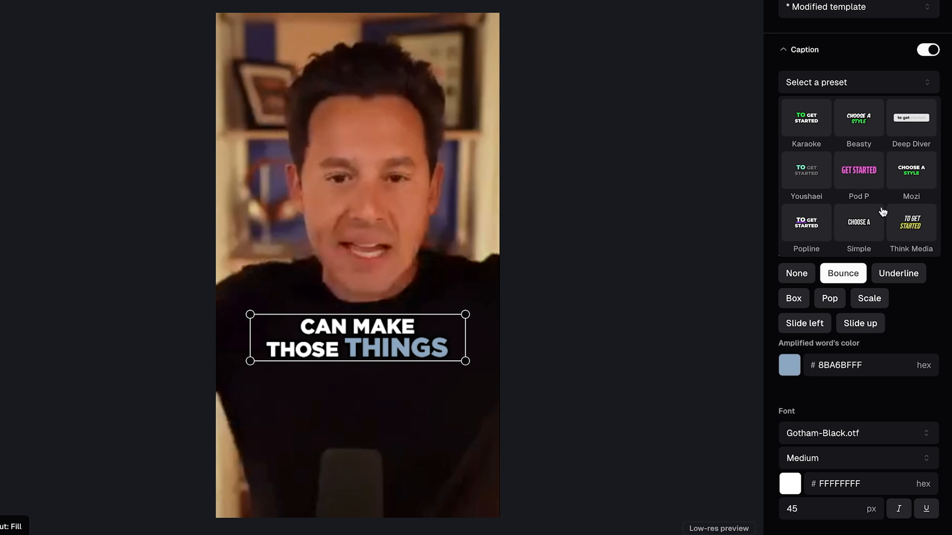
{"action": "left_click", "coordinate": [861, 90]}
{"action": "left_click", "coordinate": [839, 141]}
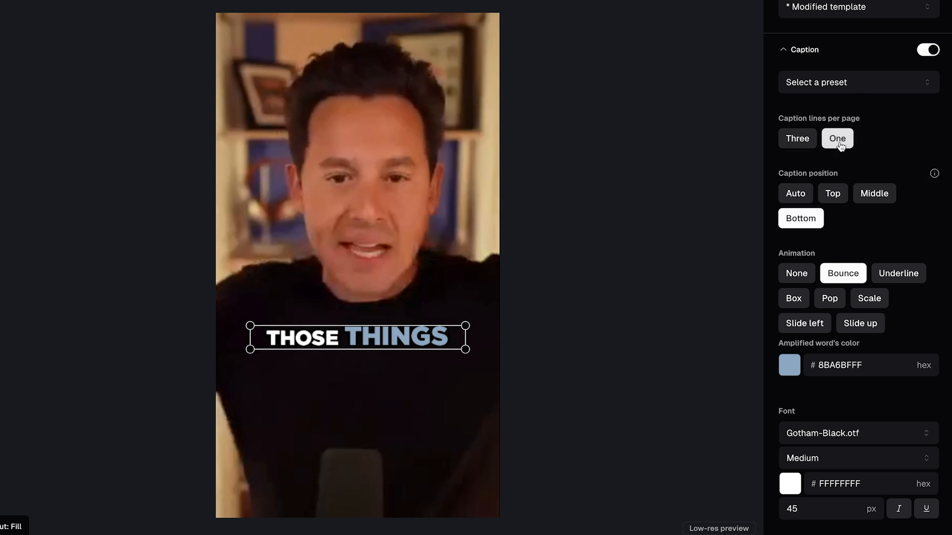
{"action": "left_click", "coordinate": [786, 144]}
Step: Try the Top, Middle and Bottom caption positions, choose Auto, and nudge the caption slightly upward in the preview
{"action": "scroll", "coordinate": [793, 149], "scroll_direction": "down", "scroll_amount": 2}
{"action": "left_click", "coordinate": [837, 112]}
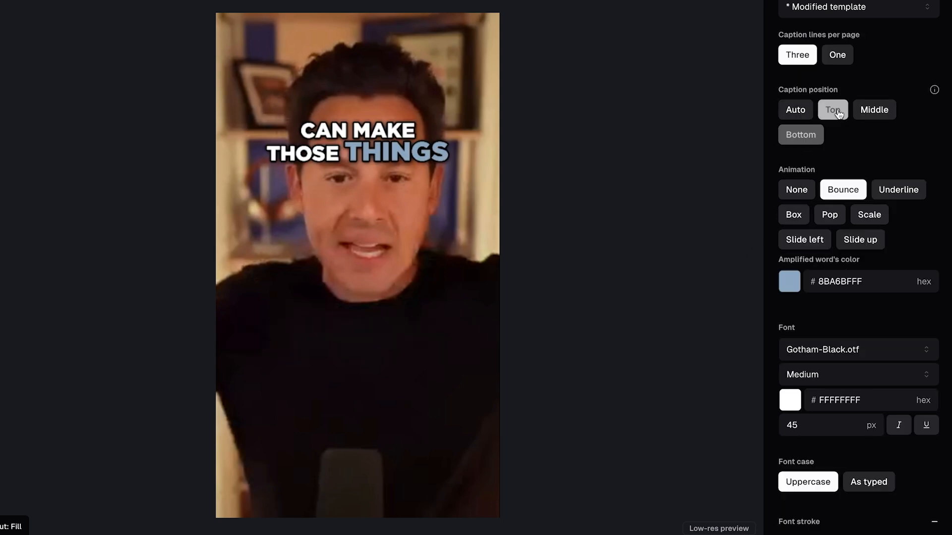
{"action": "left_click", "coordinate": [883, 111]}
{"action": "left_click", "coordinate": [798, 142]}
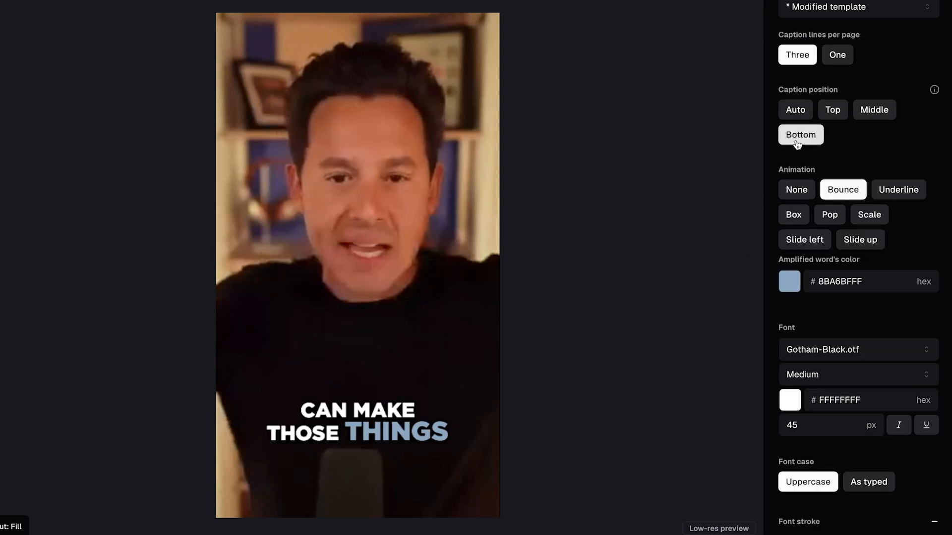
{"action": "left_click", "coordinate": [825, 117]}
{"action": "left_click", "coordinate": [792, 115]}
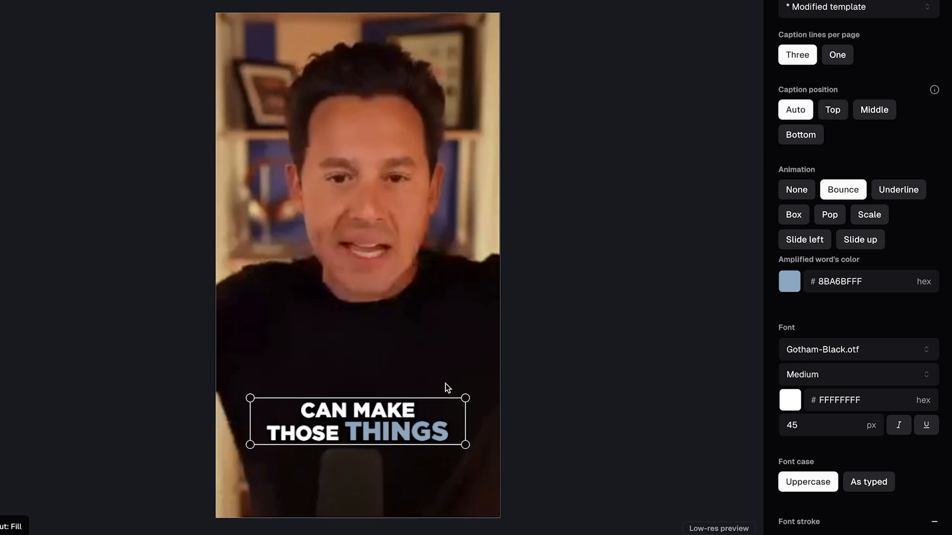
{"action": "left_click_drag", "start_coordinate": [376, 422], "coordinate": [373, 410]}
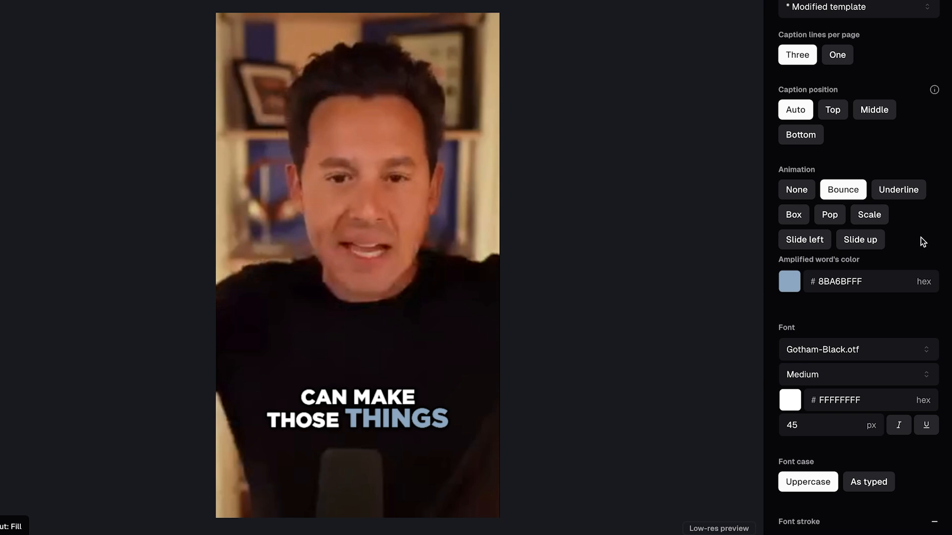
Step: Try the Underline, Box and Bounce caption animations and settle on Underline
{"action": "scroll", "coordinate": [918, 242], "scroll_direction": "down", "scroll_amount": 1}
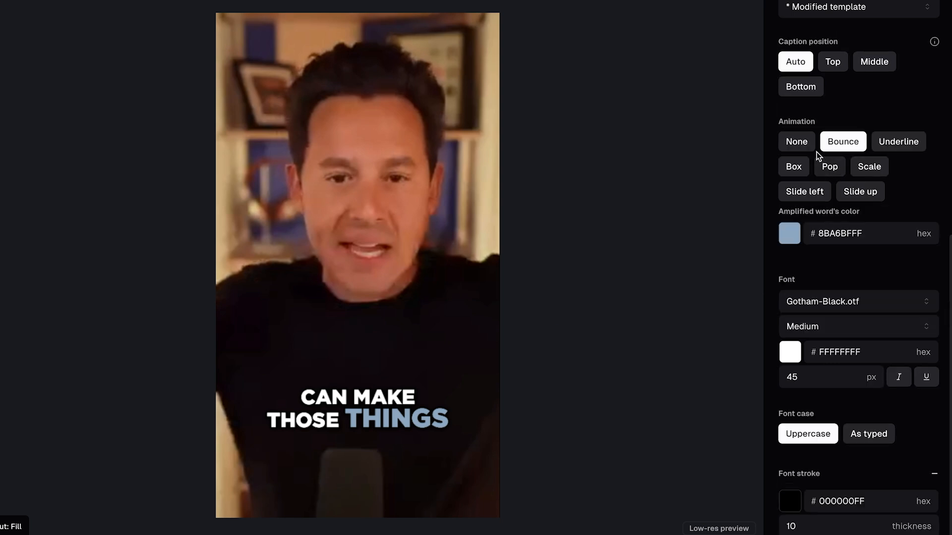
{"action": "left_click", "coordinate": [892, 147]}
{"action": "left_click", "coordinate": [793, 166]}
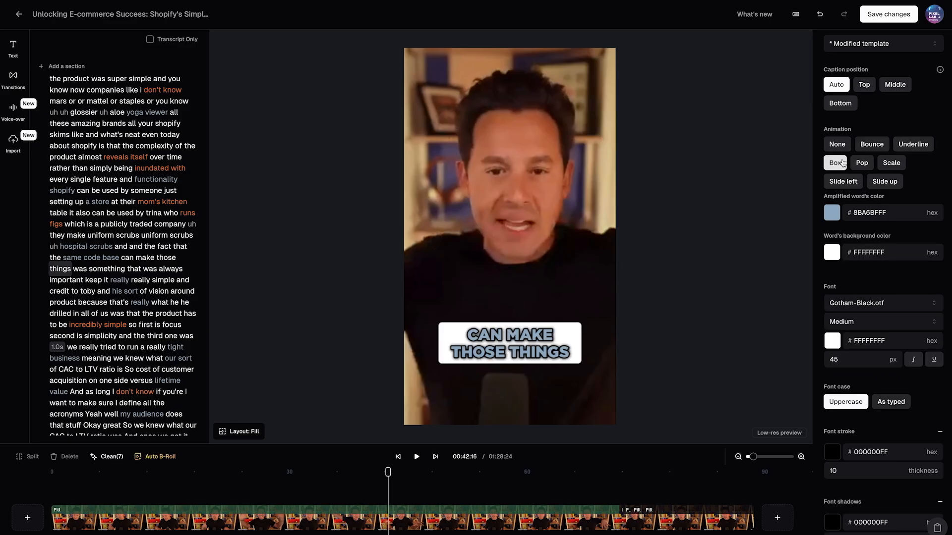
{"action": "left_click", "coordinate": [825, 169]}
{"action": "left_click", "coordinate": [907, 148]}
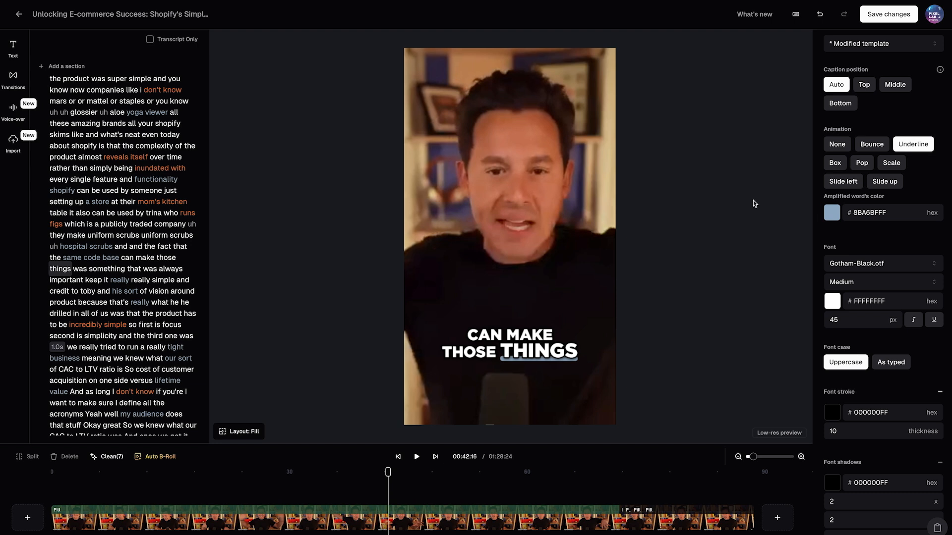
{"action": "left_click", "coordinate": [876, 149]}
{"action": "left_click", "coordinate": [904, 148]}
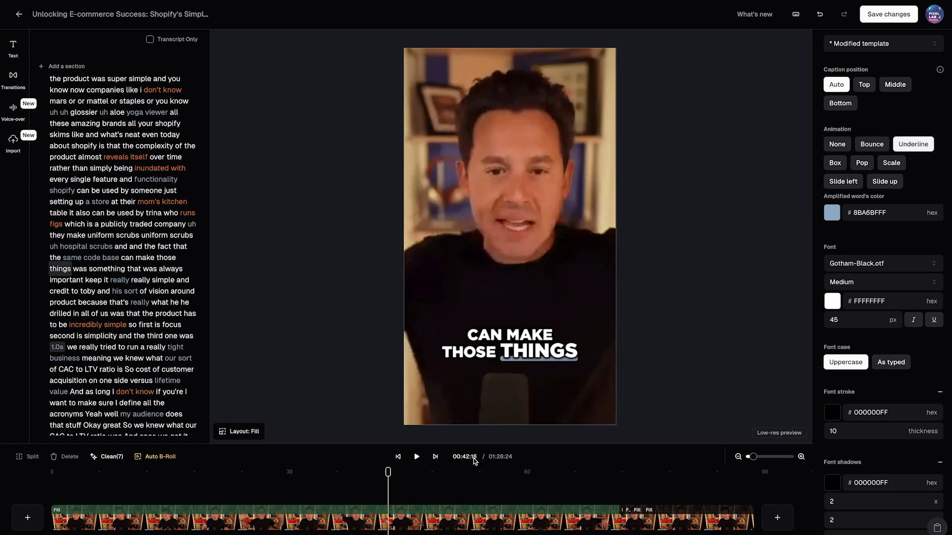
Step: Play a few seconds of the clip to preview the Underline caption animation, and pause it
{"action": "left_click", "coordinate": [315, 527]}
{"action": "key", "text": "space"}
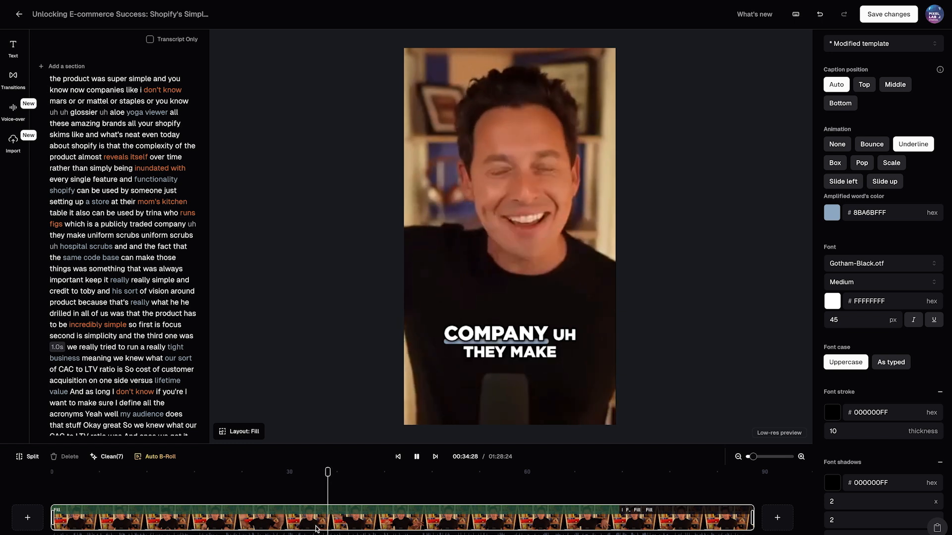
{"action": "key", "text": "space"}
Step: Try the Box and Pop caption animations and set the animation back to Bounce
{"action": "left_click", "coordinate": [836, 166]}
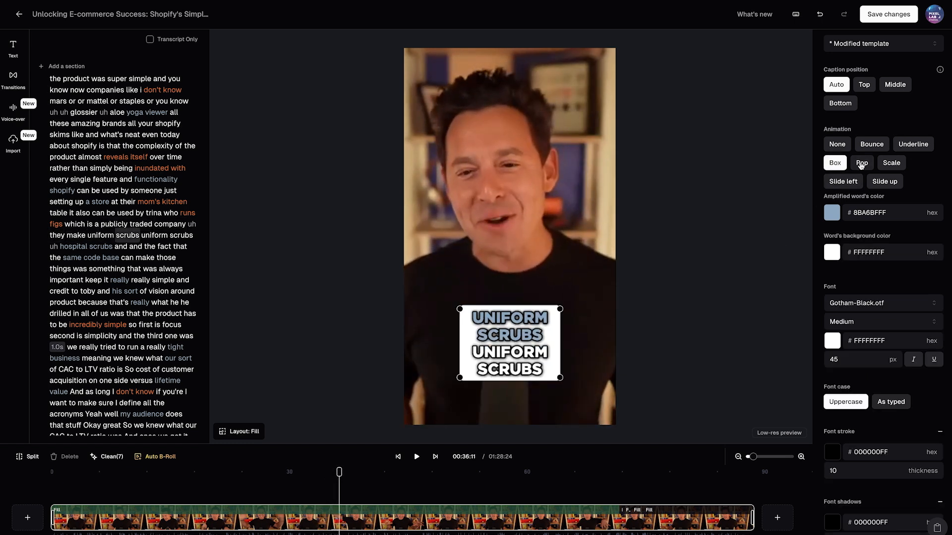
{"action": "left_click", "coordinate": [861, 163]}
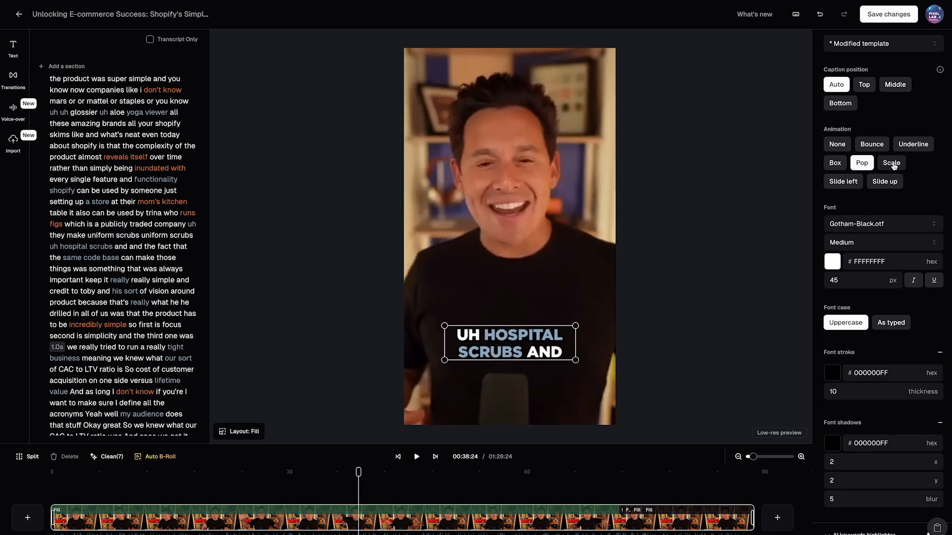
{"action": "scroll", "coordinate": [928, 191], "scroll_direction": "down", "scroll_amount": 1}
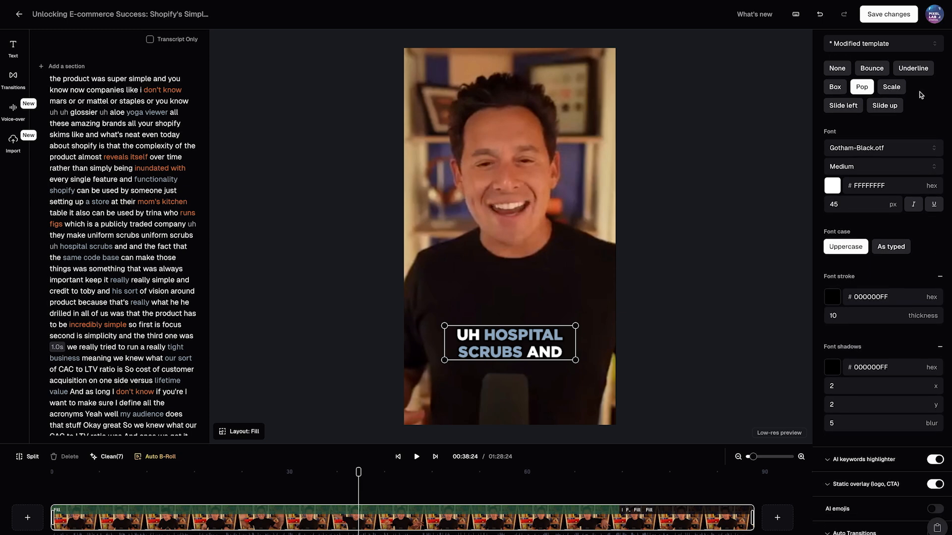
{"action": "left_click", "coordinate": [912, 84]}
{"action": "left_click", "coordinate": [871, 83]}
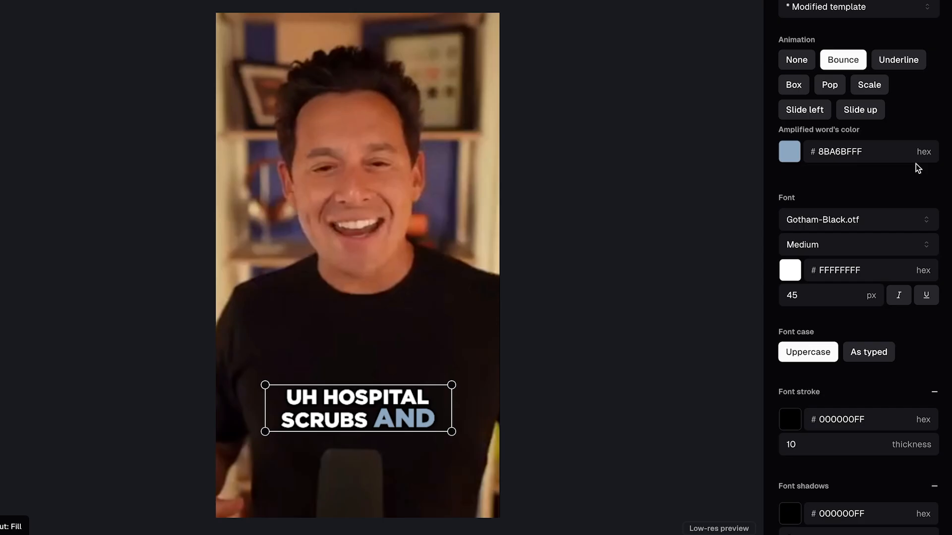
{"action": "scroll", "coordinate": [925, 161], "scroll_direction": "down", "scroll_amount": 1}
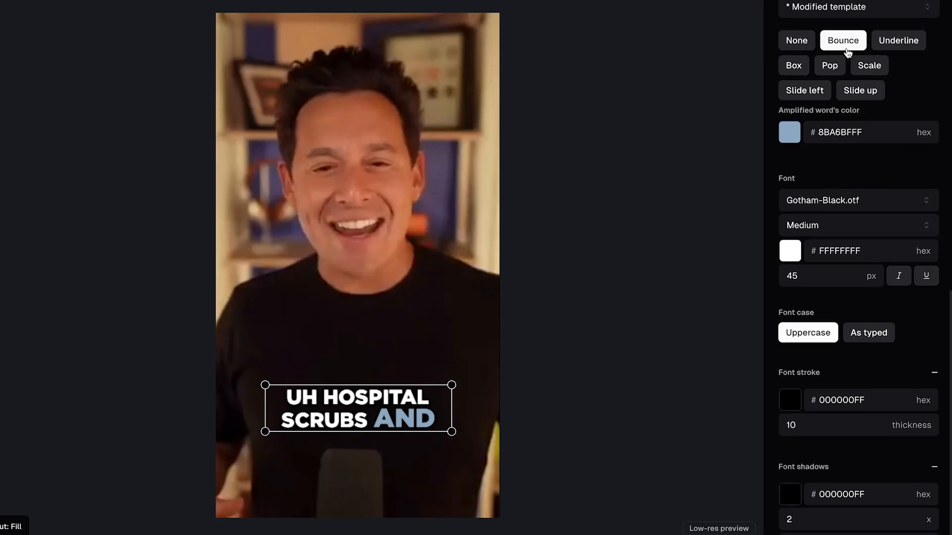
Step: Browse the available caption fonts and keep Gotham-Black.otf selected
{"action": "left_click", "coordinate": [860, 131]}
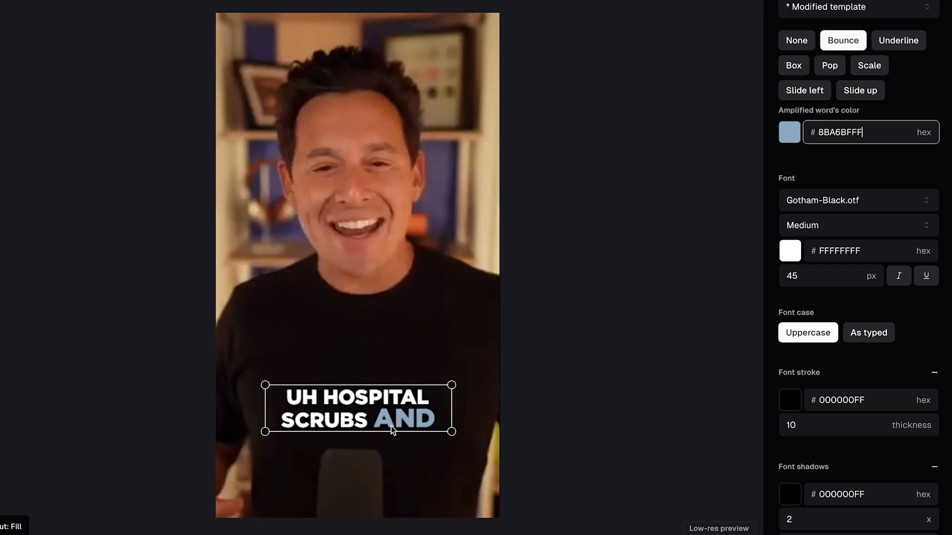
{"action": "scroll", "coordinate": [861, 135], "scroll_direction": "down", "scroll_amount": 3}
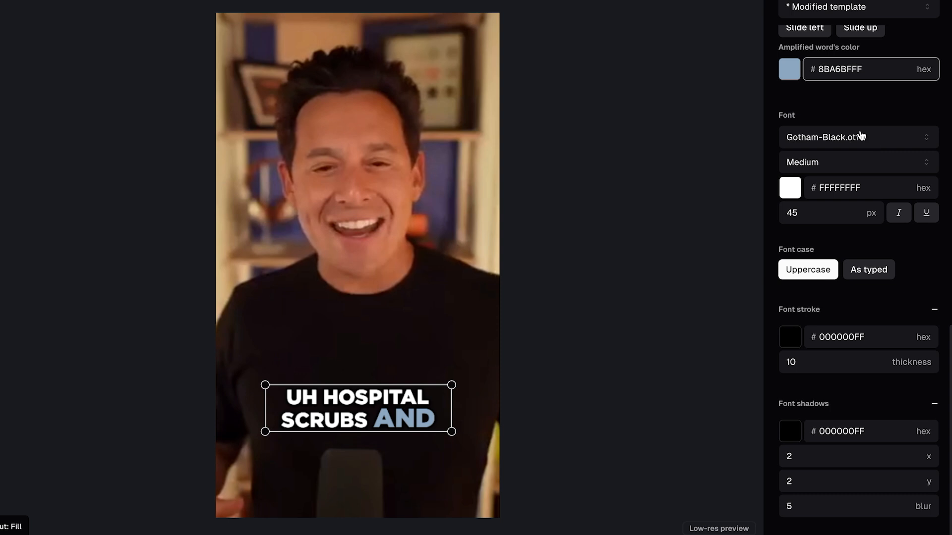
{"action": "left_click", "coordinate": [848, 138]}
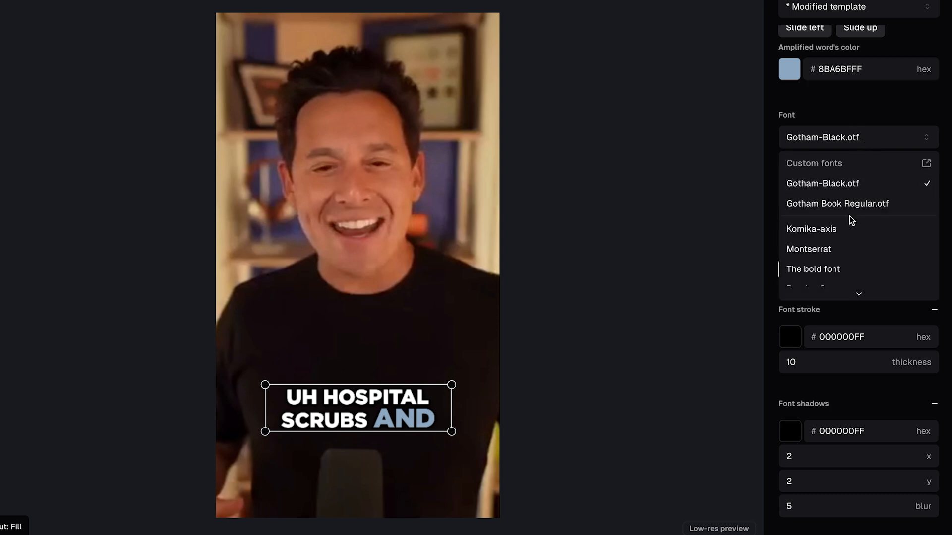
{"action": "left_click", "coordinate": [852, 117]}
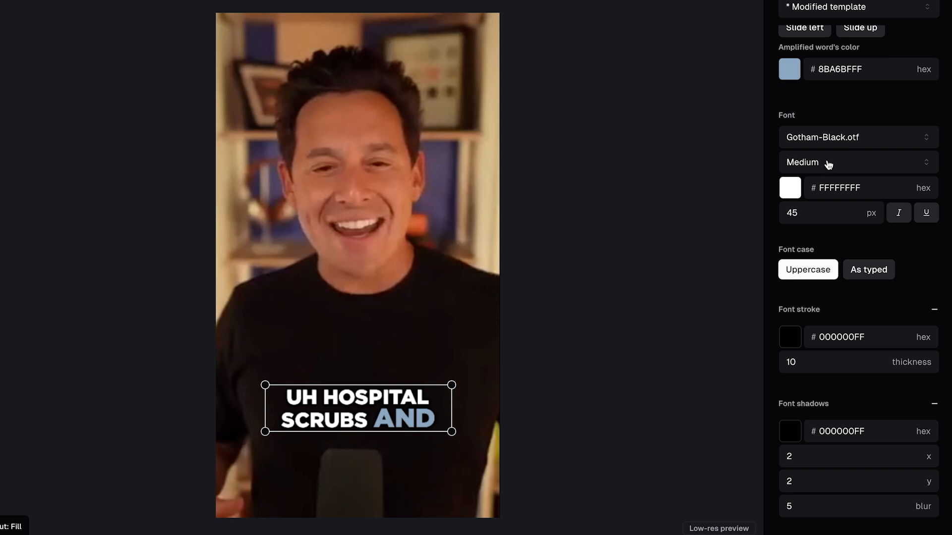
{"action": "left_click", "coordinate": [842, 142]}
{"action": "scroll", "coordinate": [840, 247], "scroll_direction": "down", "scroll_amount": 5}
{"action": "scroll", "coordinate": [844, 217], "scroll_direction": "up", "scroll_amount": 10}
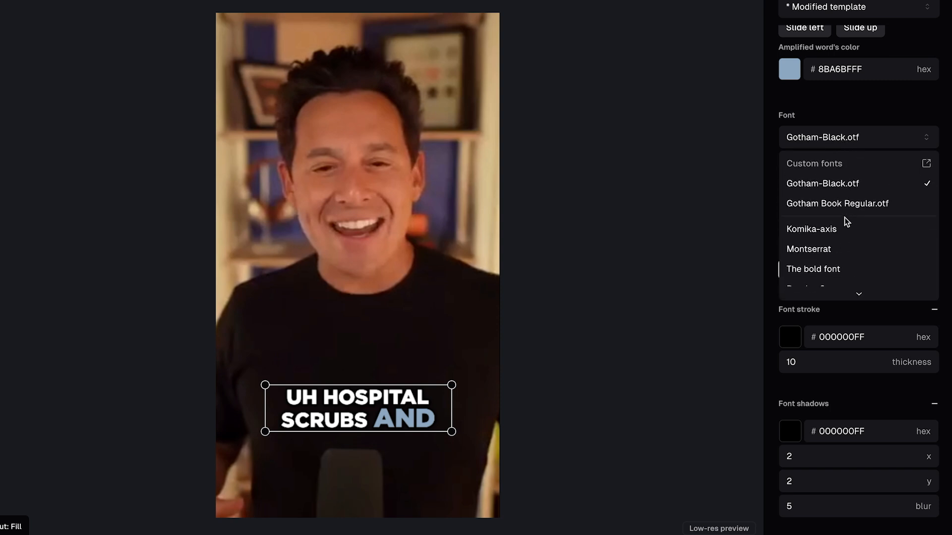
{"action": "left_click", "coordinate": [843, 185]}
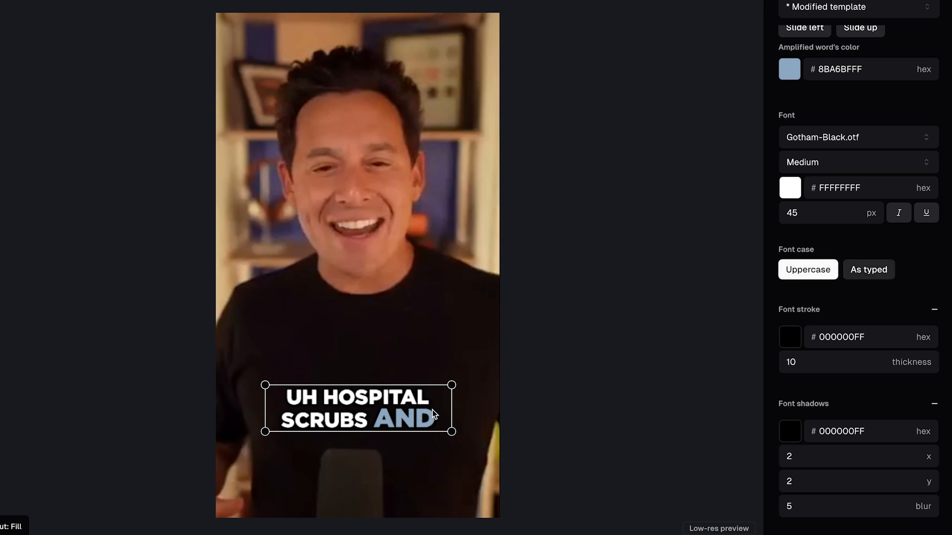
Step: Try the As typed font case and a caption placement over the speaker's face, restoring Uppercase and the lower chest position
{"action": "left_click", "coordinate": [874, 275]}
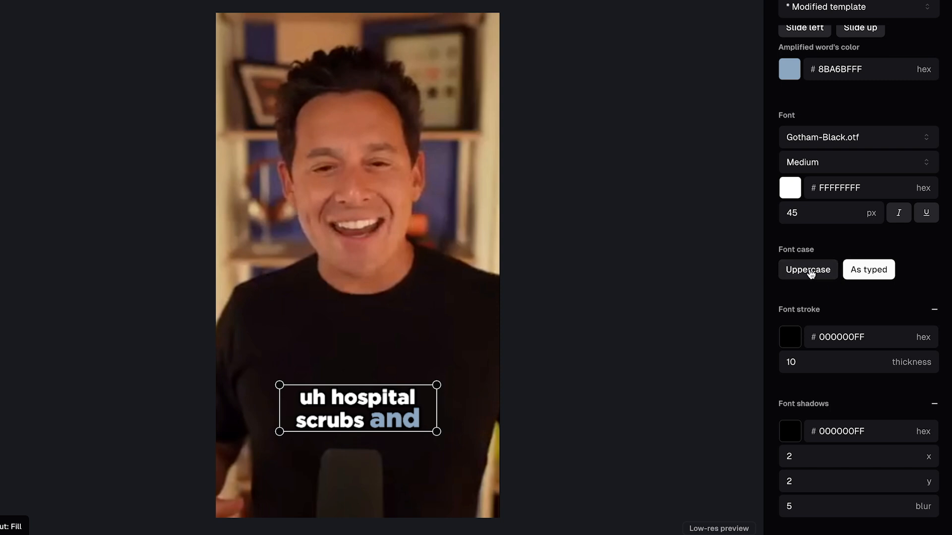
{"action": "left_click", "coordinate": [833, 272]}
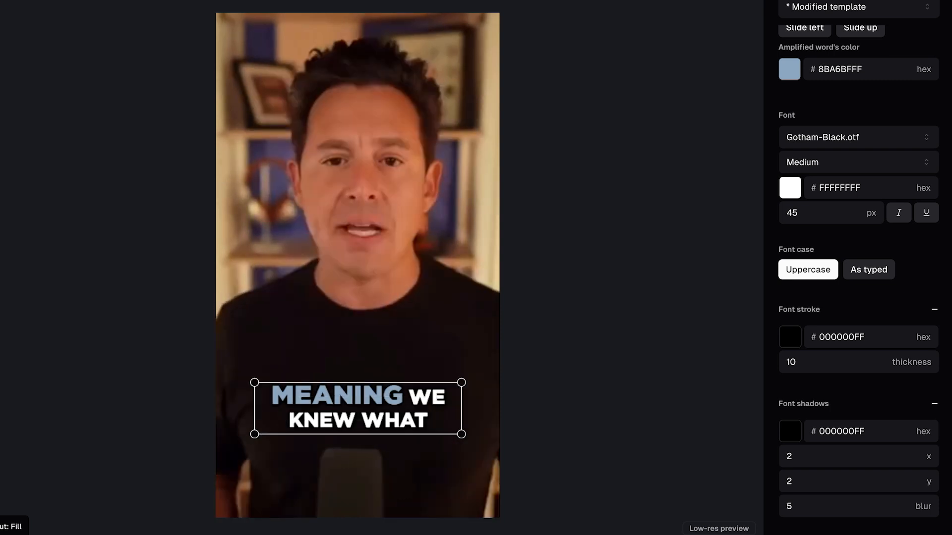
{"action": "left_click_drag", "start_coordinate": [355, 446], "coordinate": [313, 178]}
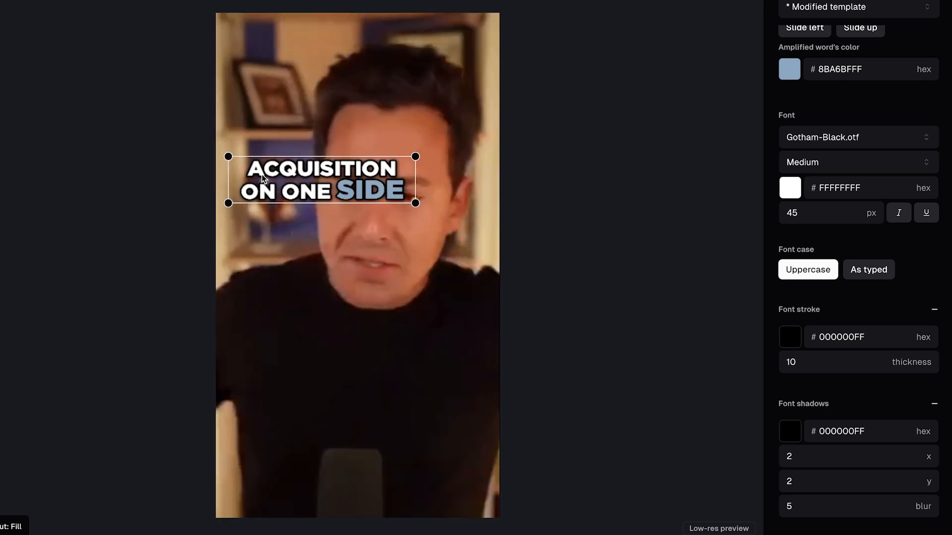
{"action": "left_click_drag", "start_coordinate": [297, 175], "coordinate": [351, 404]}
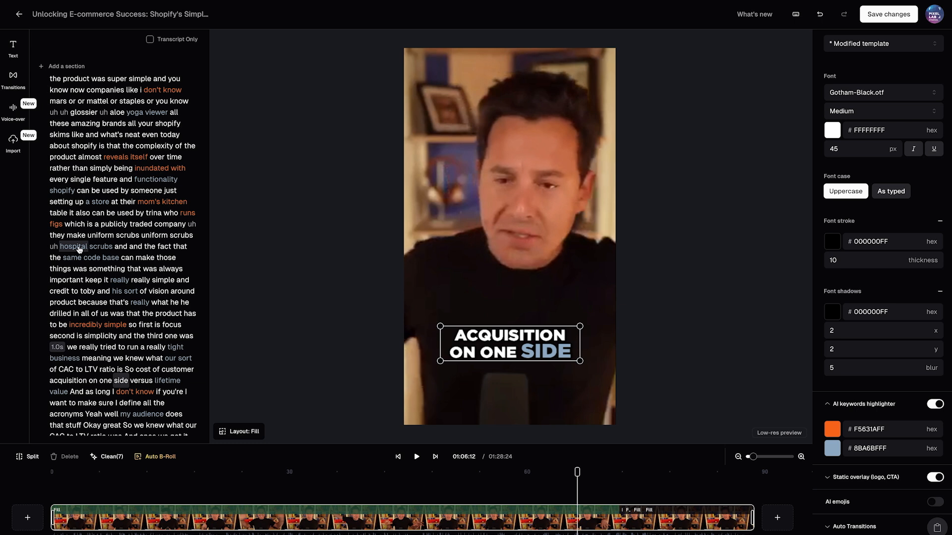
Step: Jump to the highlighted word "incredibly" in the transcript to check its caption colour, and expand the static overlay settings
{"action": "left_click", "coordinate": [79, 248]}
{"action": "left_click", "coordinate": [85, 326]}
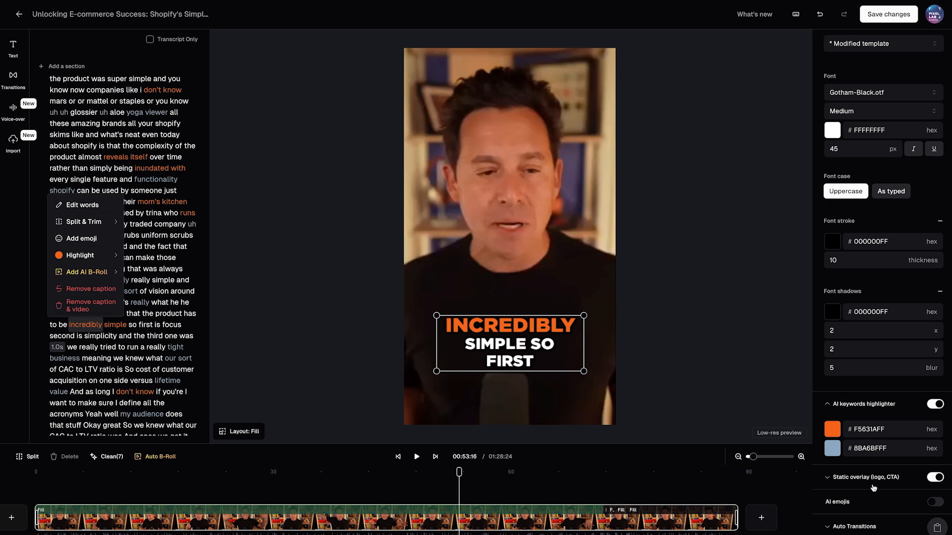
{"action": "left_click", "coordinate": [868, 483]}
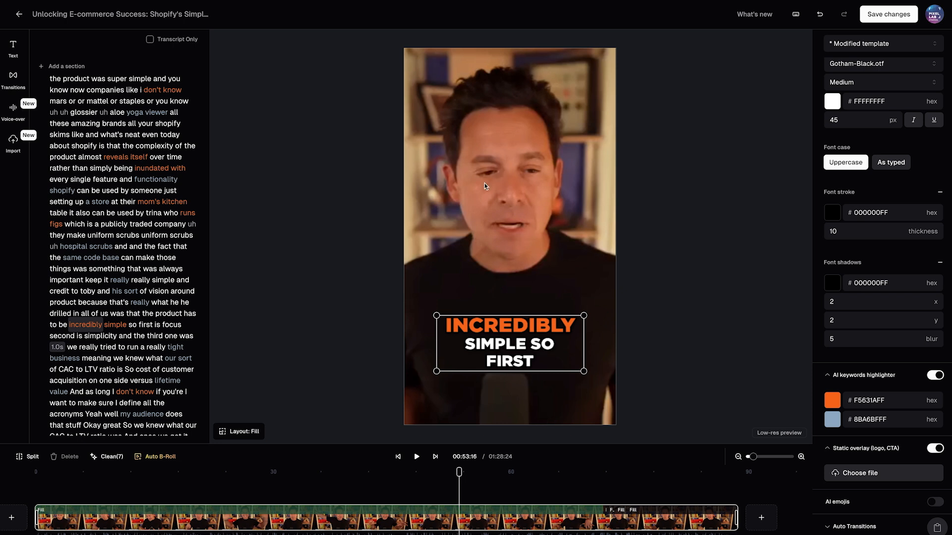
Step: Turn on AI emojis and play the clip from just before the pointing-hand emoji to preview them
{"action": "left_click", "coordinate": [934, 502]}
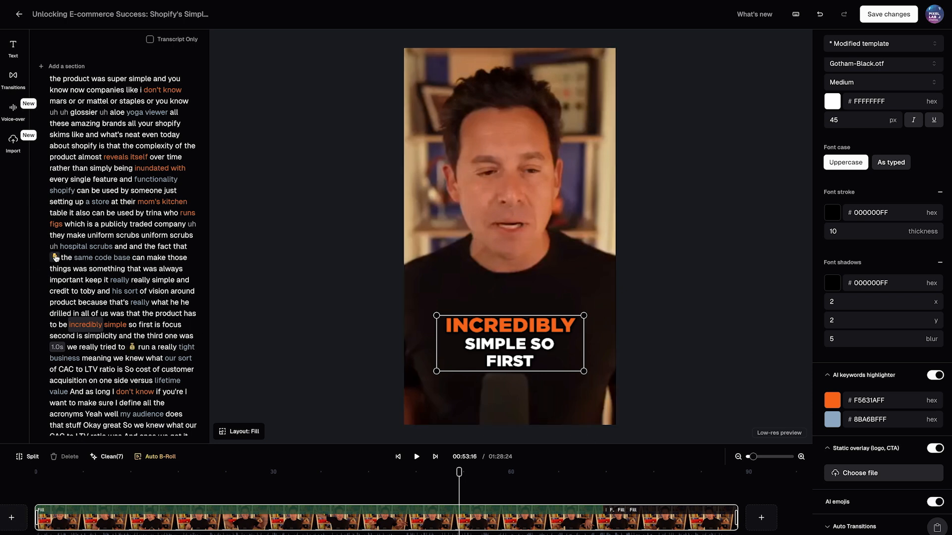
{"action": "left_click", "coordinate": [55, 258]}
{"action": "left_click", "coordinate": [180, 246]}
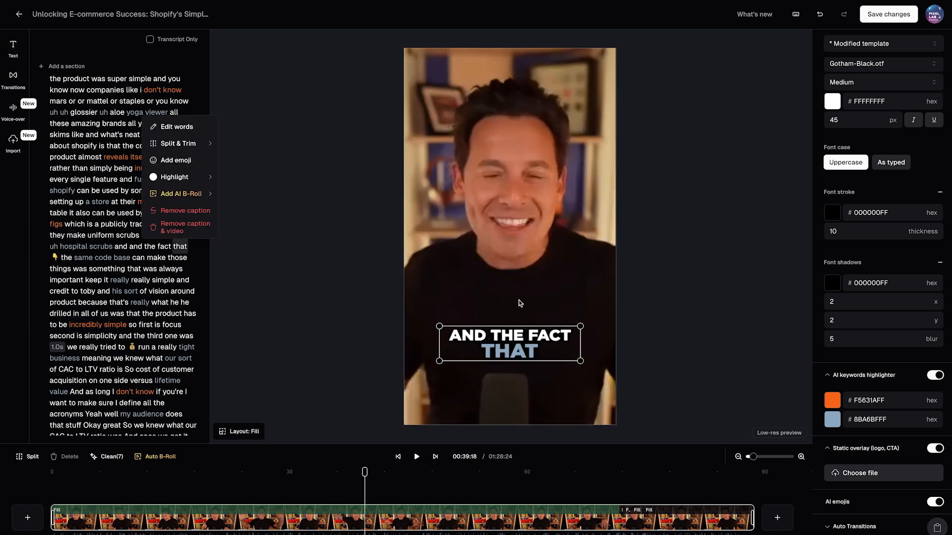
{"action": "left_click", "coordinate": [417, 456]}
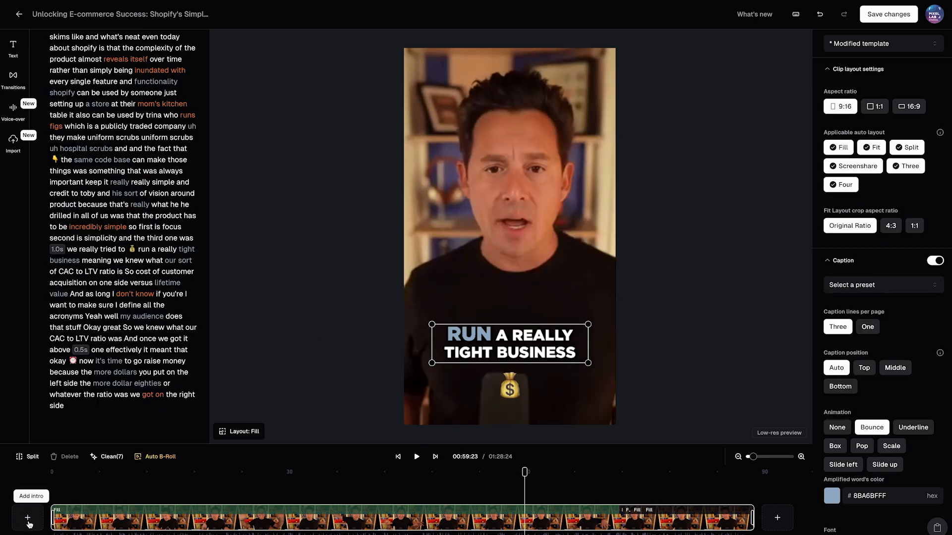
Step: Open the media import for adding an intro and look along the timeline
{"action": "left_click", "coordinate": [28, 520]}
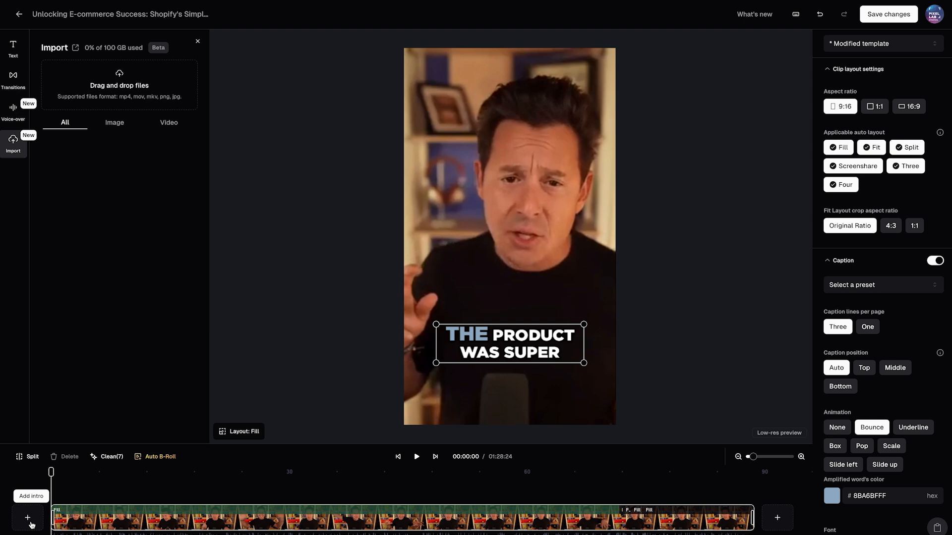
{"action": "scroll", "coordinate": [28, 522], "scroll_direction": "right", "scroll_amount": 3}
{"action": "scroll", "coordinate": [675, 524], "scroll_direction": "left", "scroll_amount": 3}
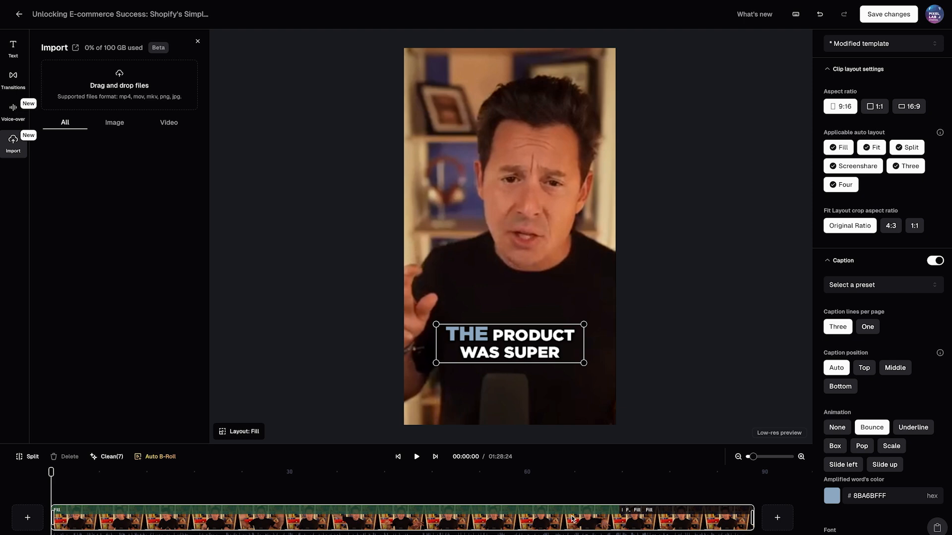
Step: Automatically add stock B-Roll to the clip and play it from near the start as a preview
{"action": "left_click", "coordinate": [73, 487]}
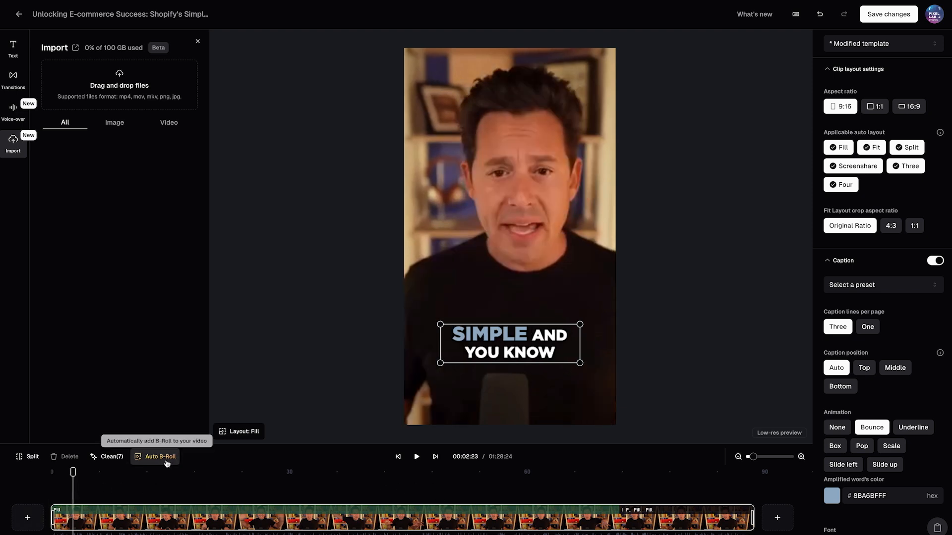
{"action": "left_click", "coordinate": [159, 460]}
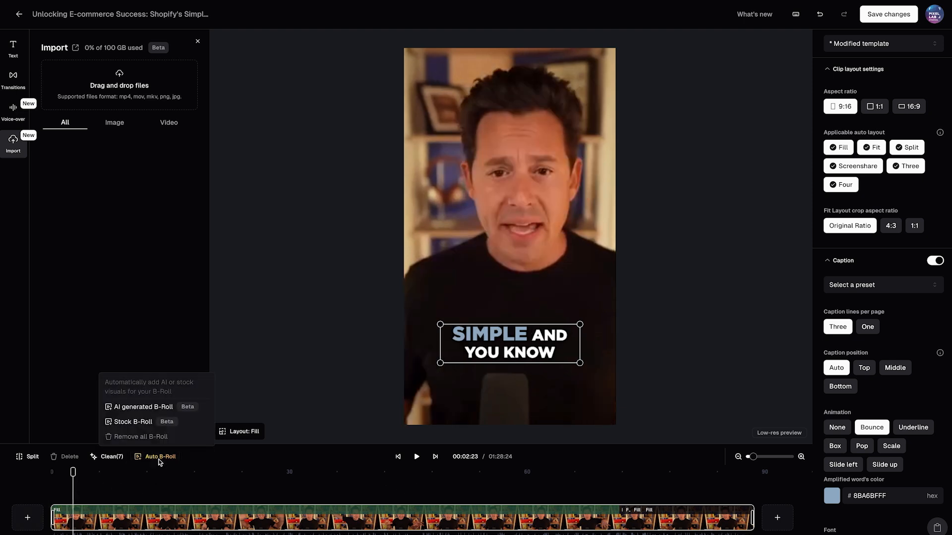
{"action": "mouse_move", "coordinate": [162, 407]}
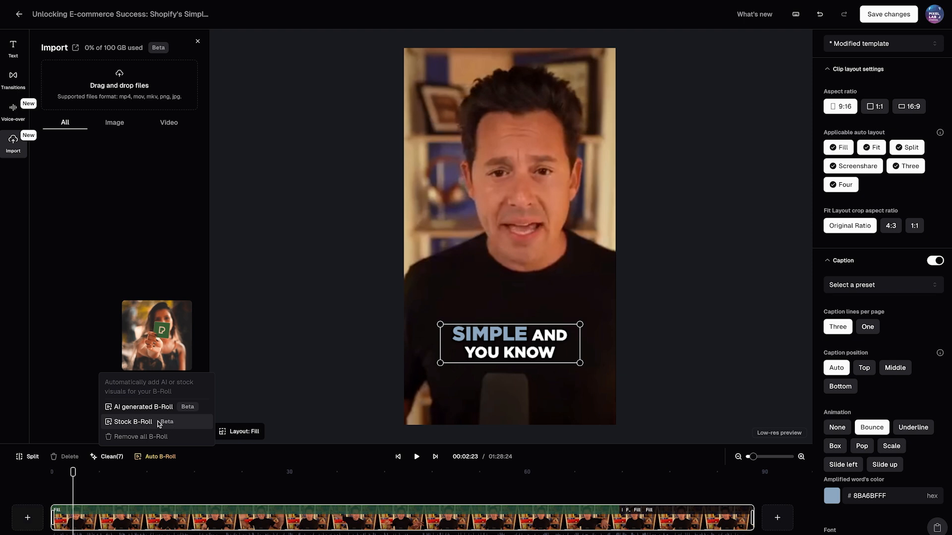
{"action": "left_click", "coordinate": [150, 422]}
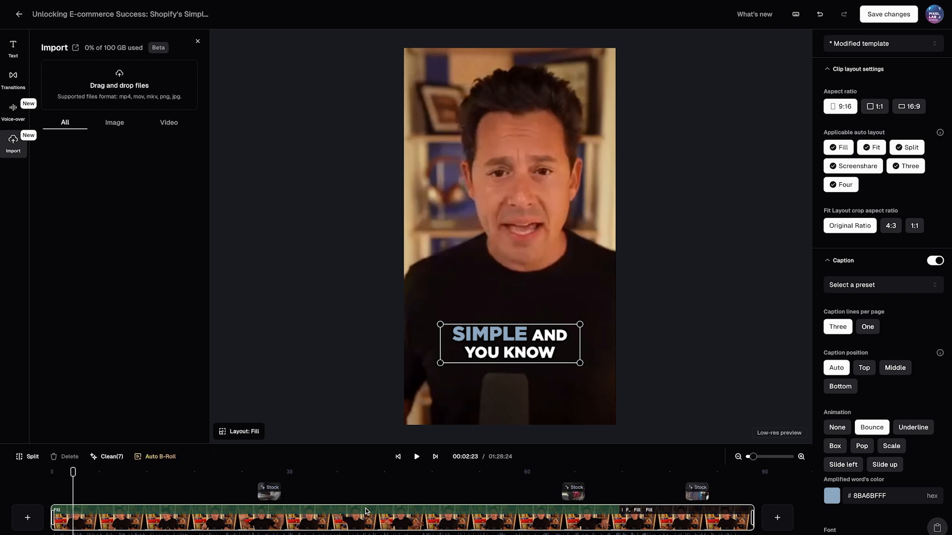
{"action": "key", "text": "space"}
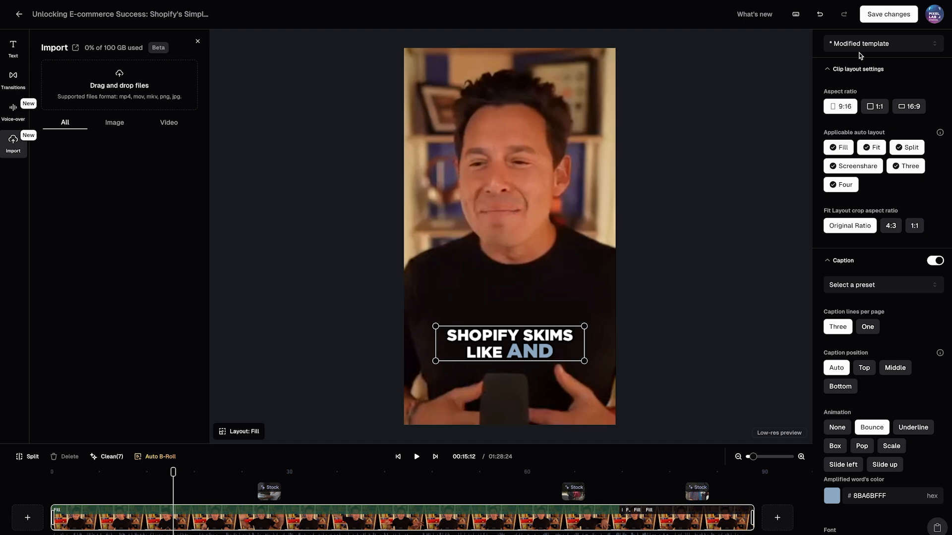
Step: Save the changes to the edited clip and look through the other generated clips in the project
{"action": "left_click", "coordinate": [887, 16]}
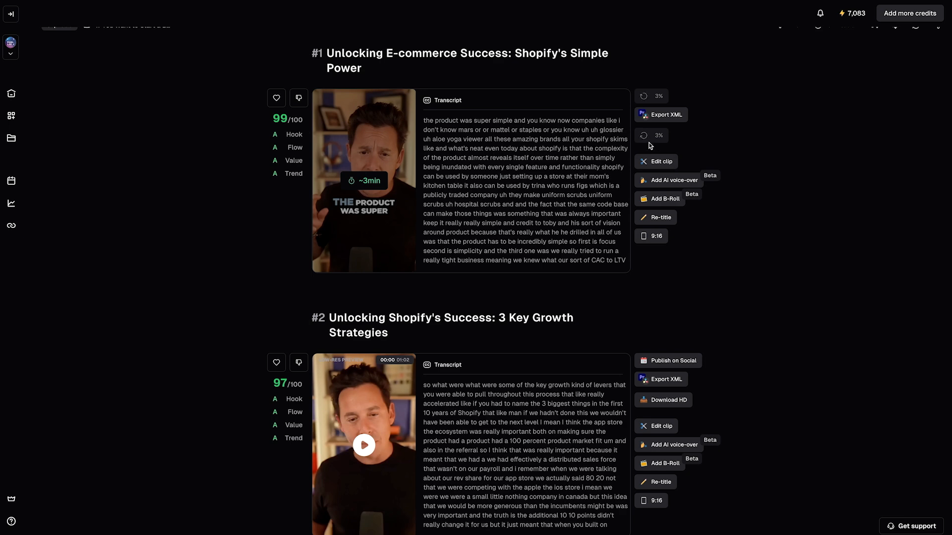
{"action": "scroll", "coordinate": [743, 267], "scroll_direction": "down", "scroll_amount": 5}
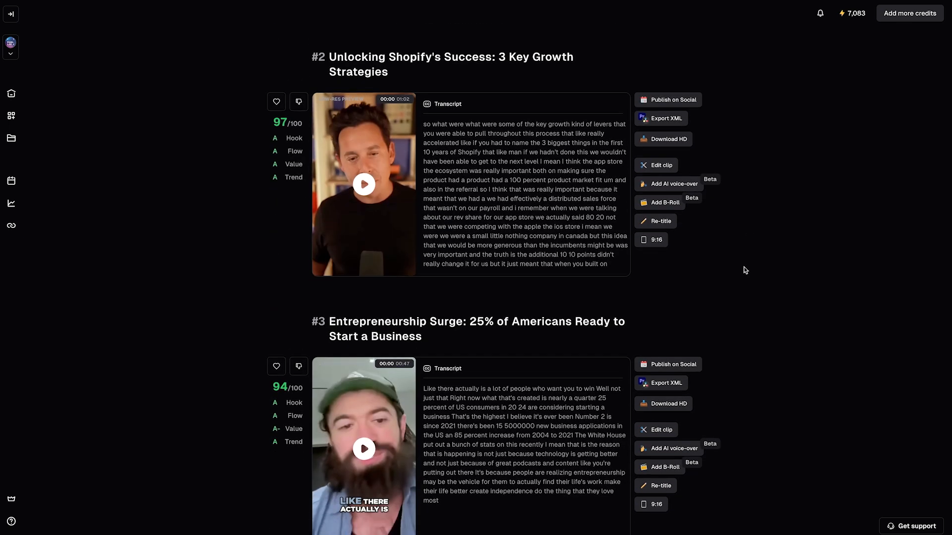
{"action": "scroll", "coordinate": [744, 271], "scroll_direction": "down", "scroll_amount": 5}
{"action": "scroll", "coordinate": [744, 267], "scroll_direction": "up", "scroll_amount": 10}
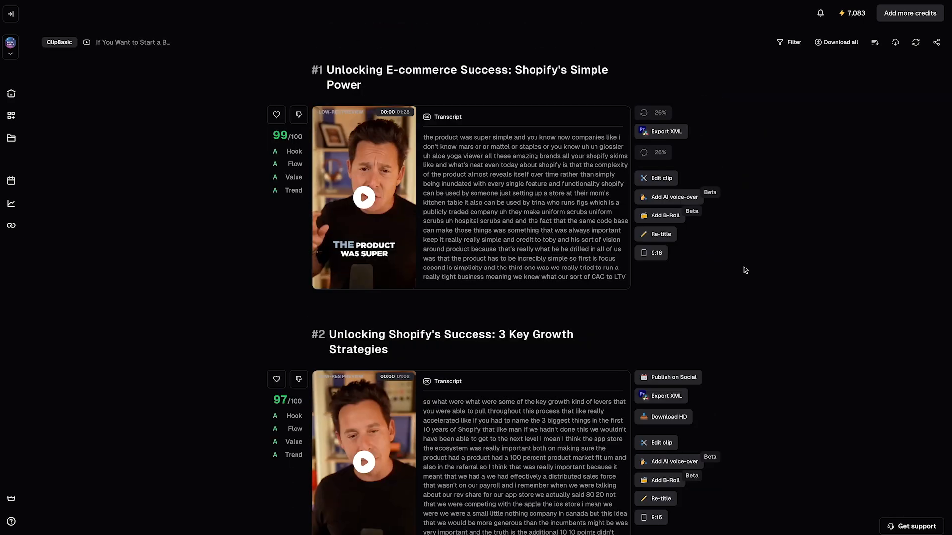
{"action": "scroll", "coordinate": [744, 269], "scroll_direction": "down", "scroll_amount": 1}
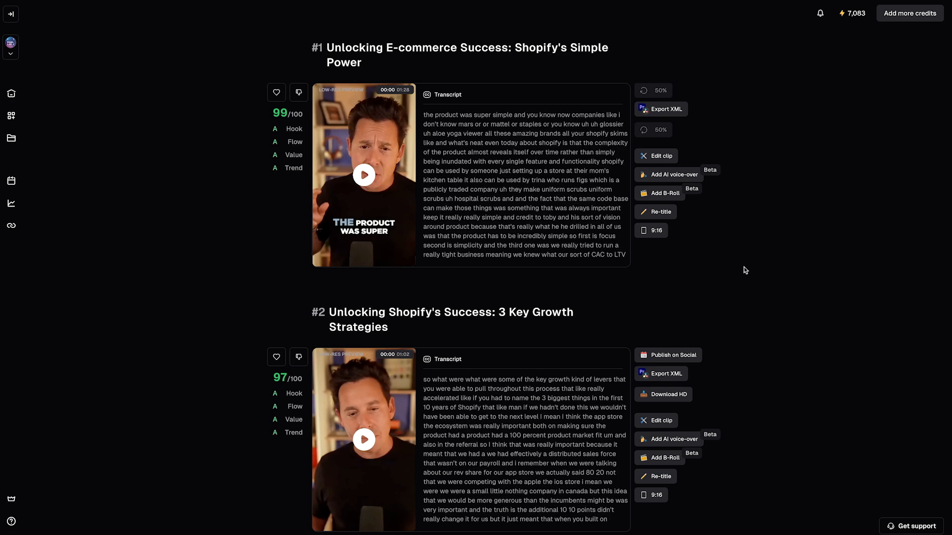
{"action": "scroll", "coordinate": [729, 304], "scroll_direction": "down", "scroll_amount": 20}
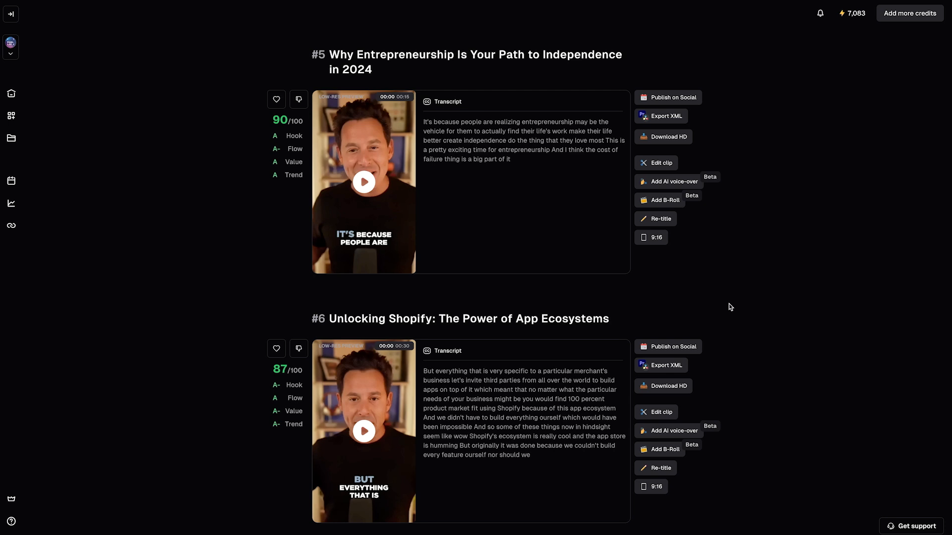